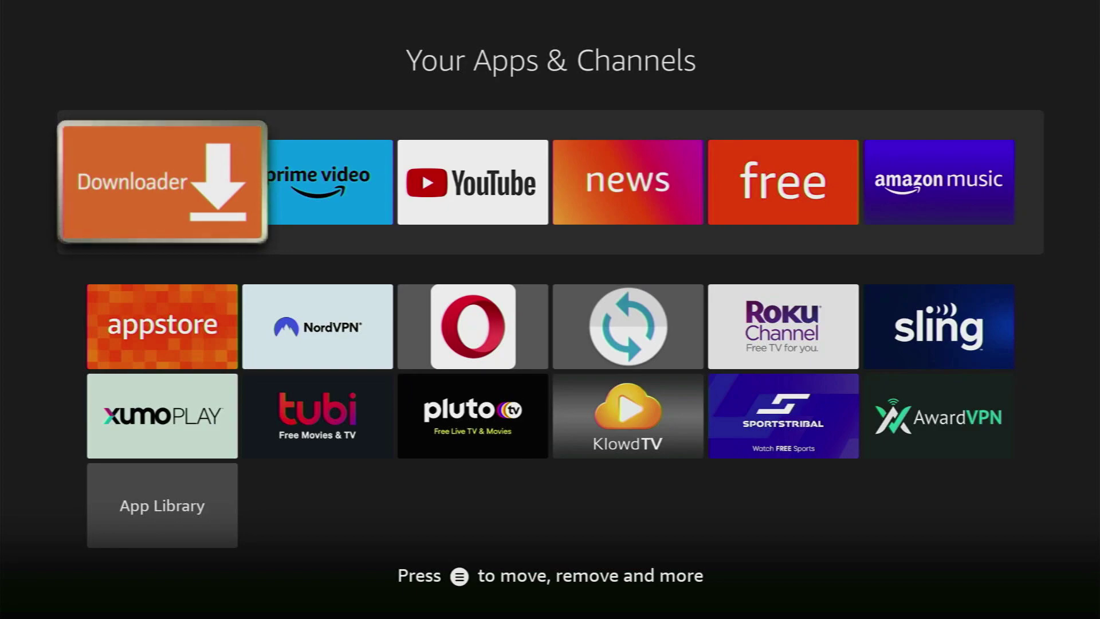
Close Your Apps & Channels so the home screen shows Downloader first in favourites
key(Escape)
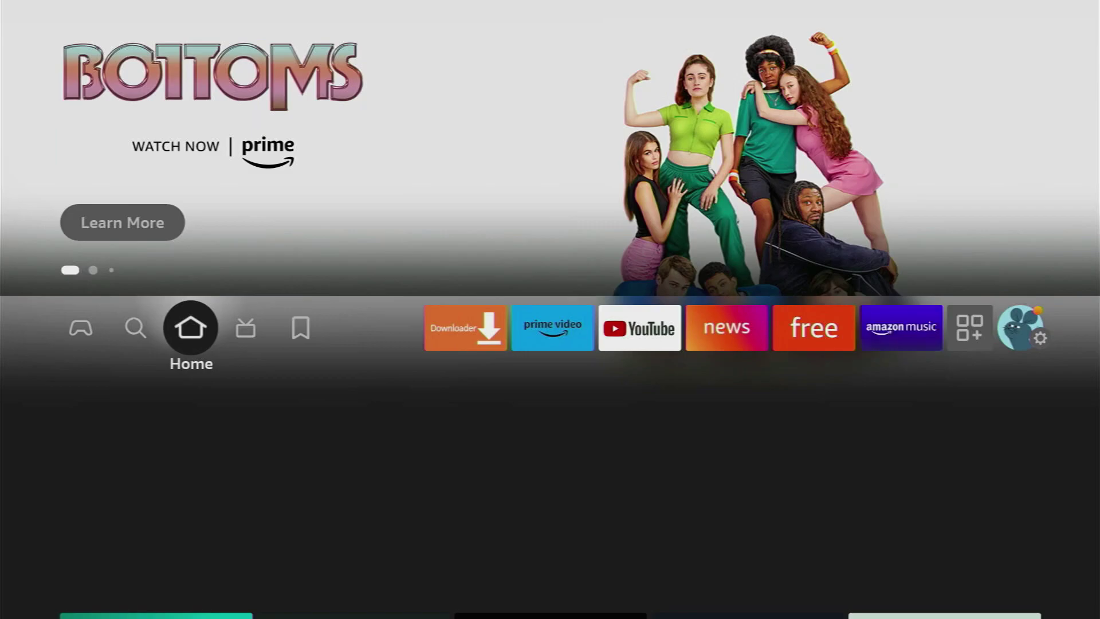
key(Left)
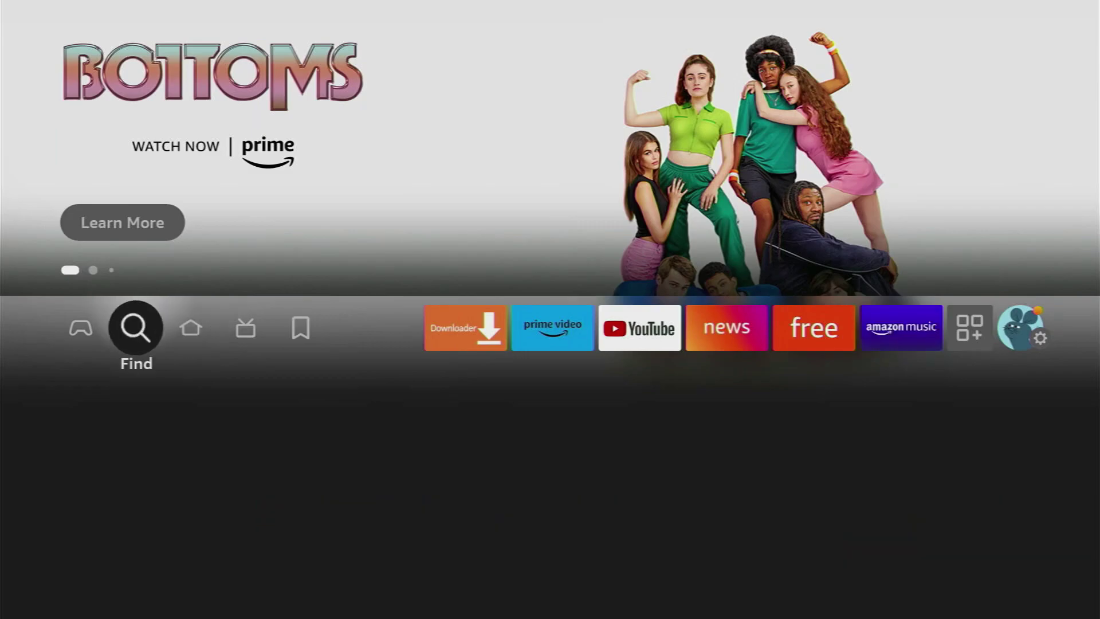
key(Down)
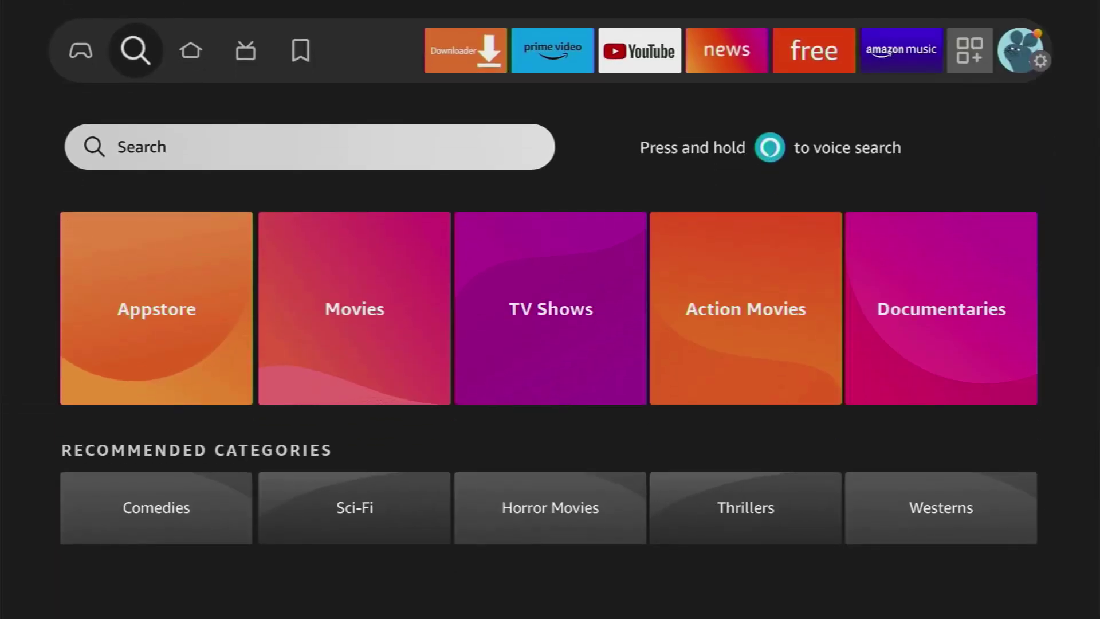
key(Return)
key(Right)
key(Right)
key(Right)
key(Return)
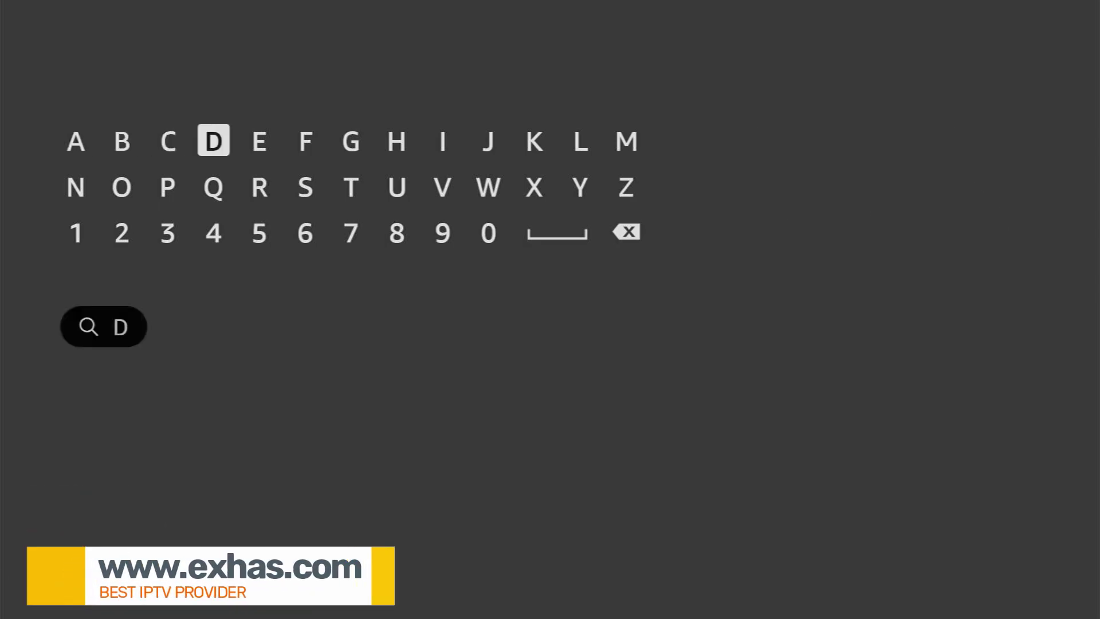
key(Down)
key(Left)
key(Left)
key(Return)
key(Right)
key(Right)
key(Right)
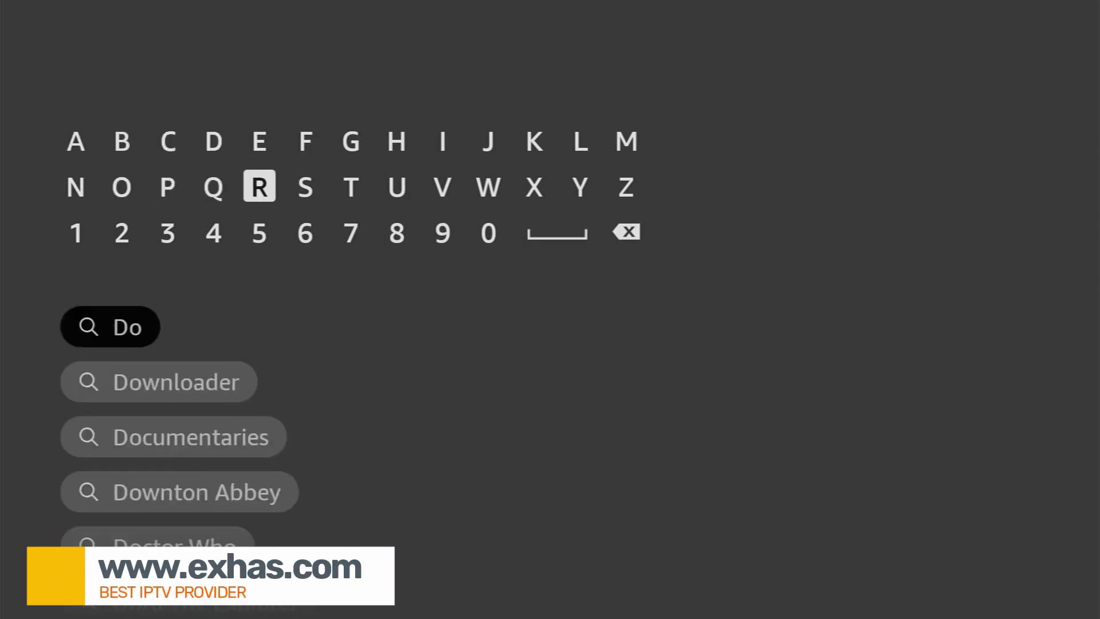
key(Right)
key(Down)
key(Down)
key(Down)
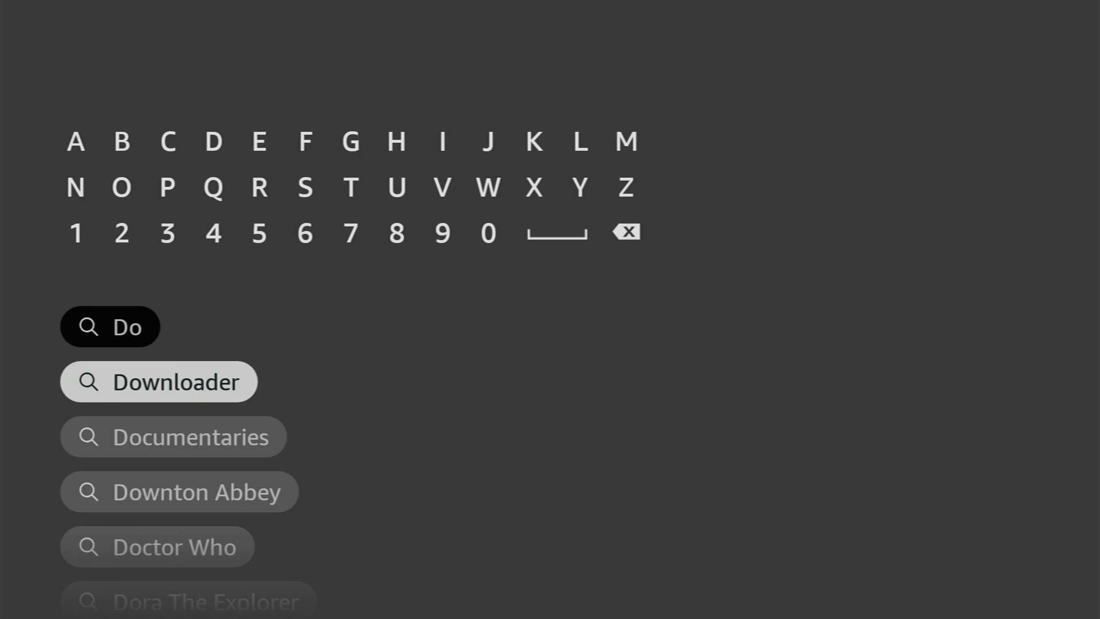
key(Return)
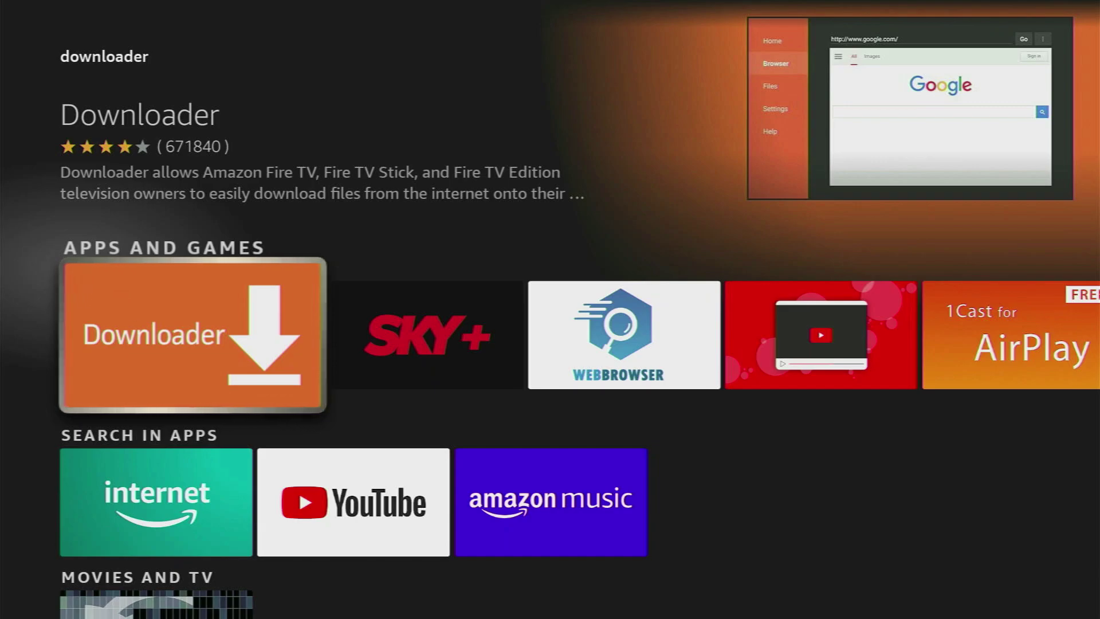
key(Home)
Go to the Settings gear and open My Fire TV, with focus on About
key(Right)
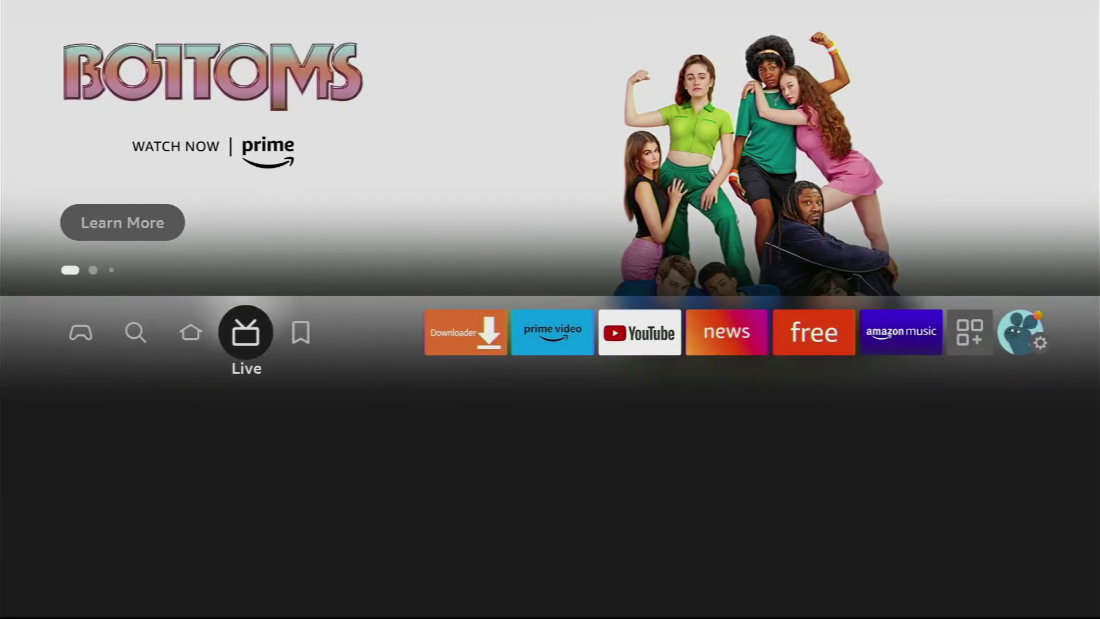
key(Right)
key(Right)
key(Right)
key(Right)
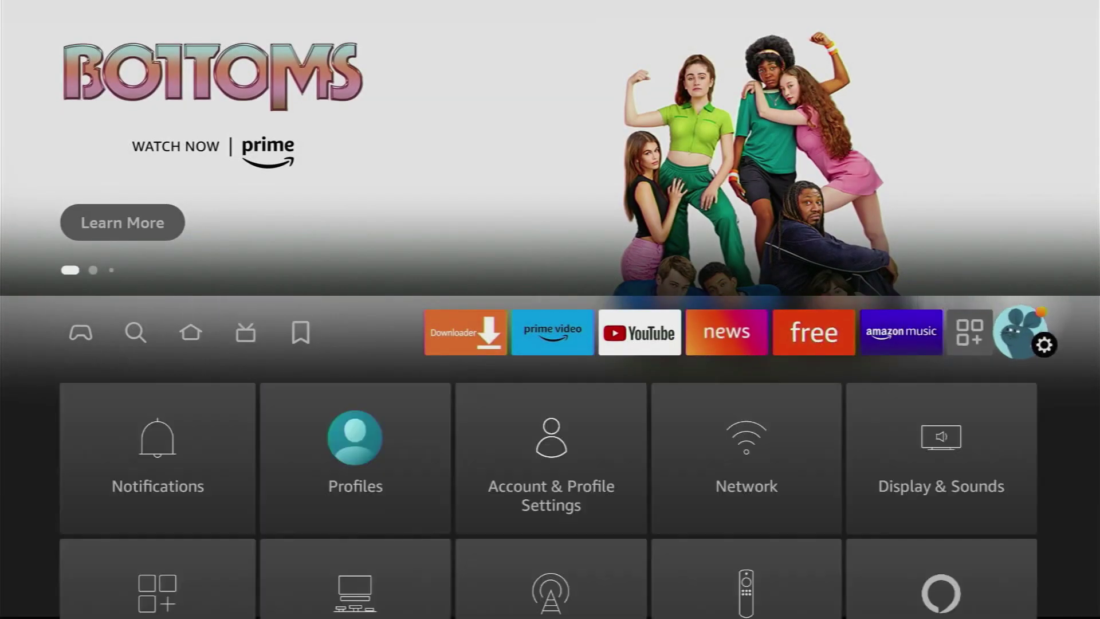
key(Down)
key(Down)
key(Down)
key(Right)
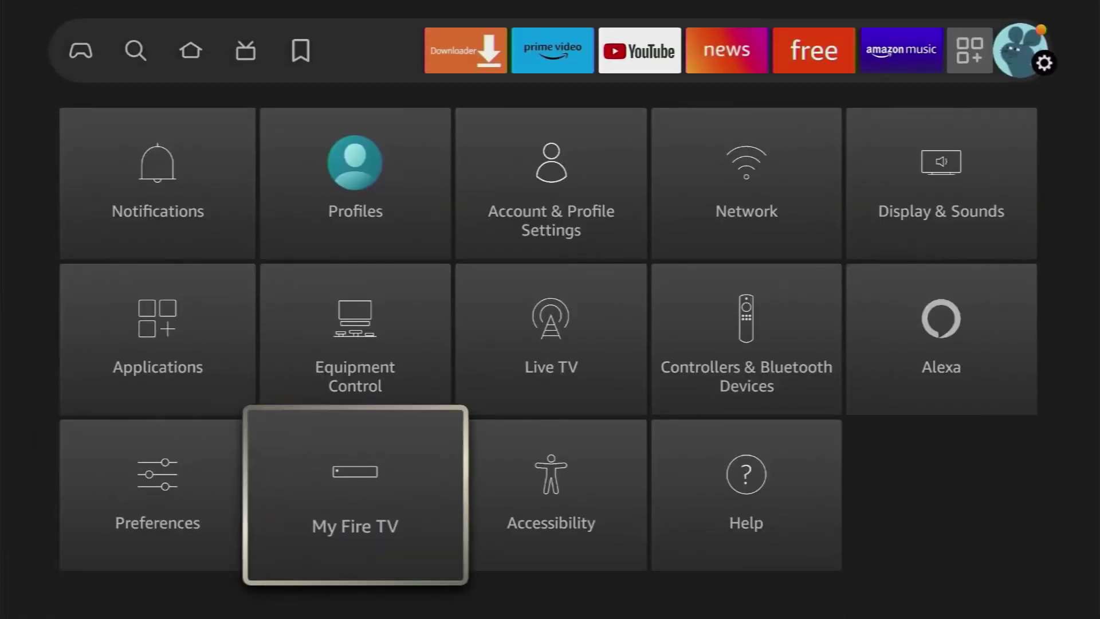
key(Return)
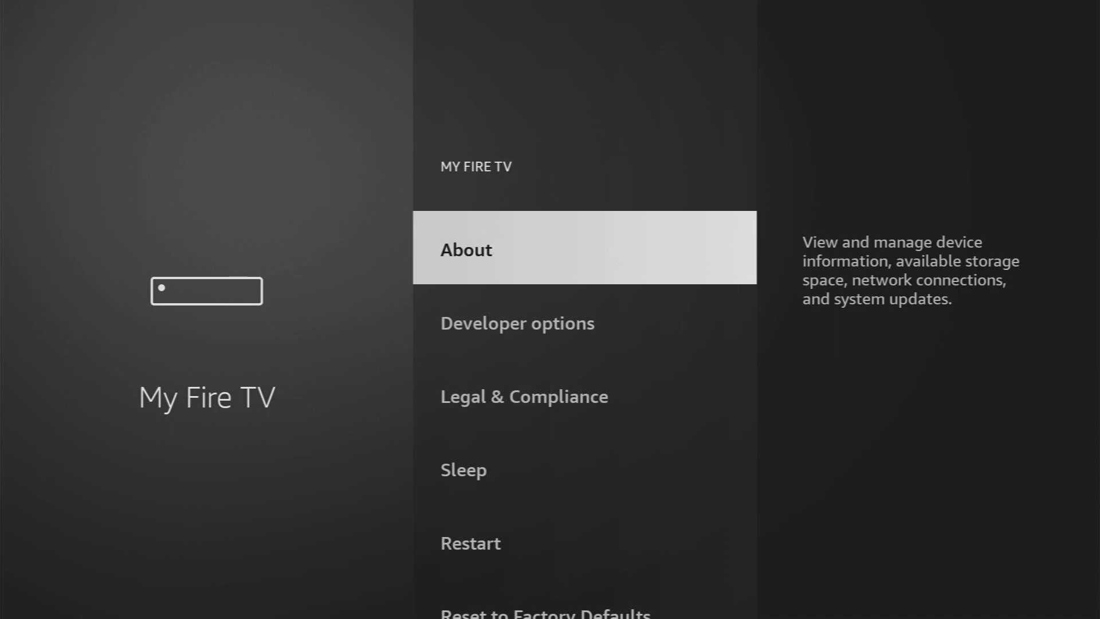
key(Down)
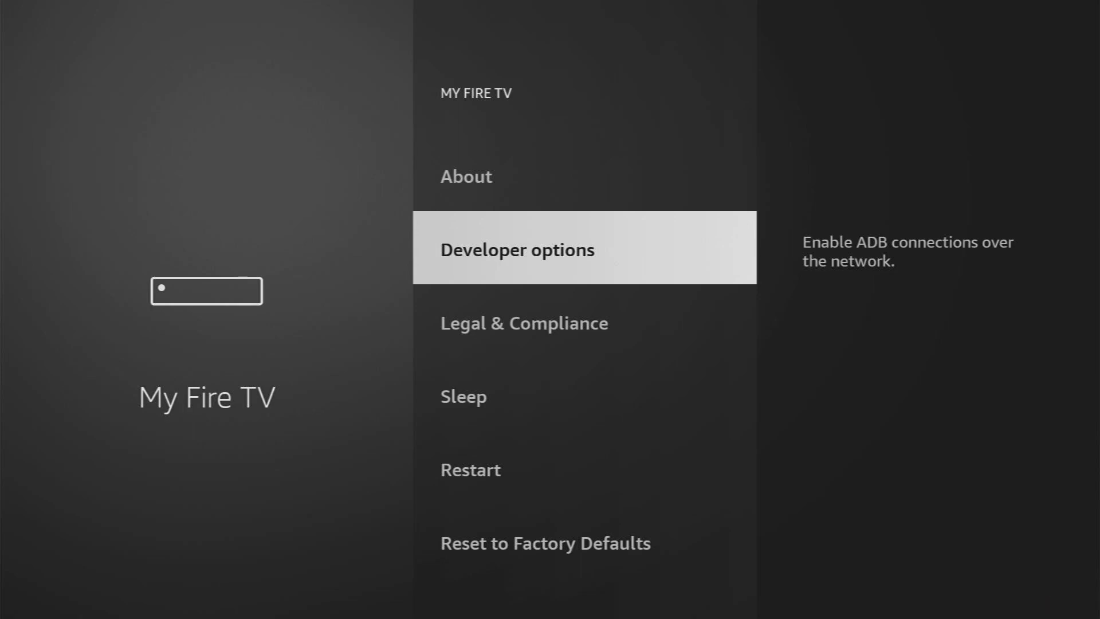
key(Up)
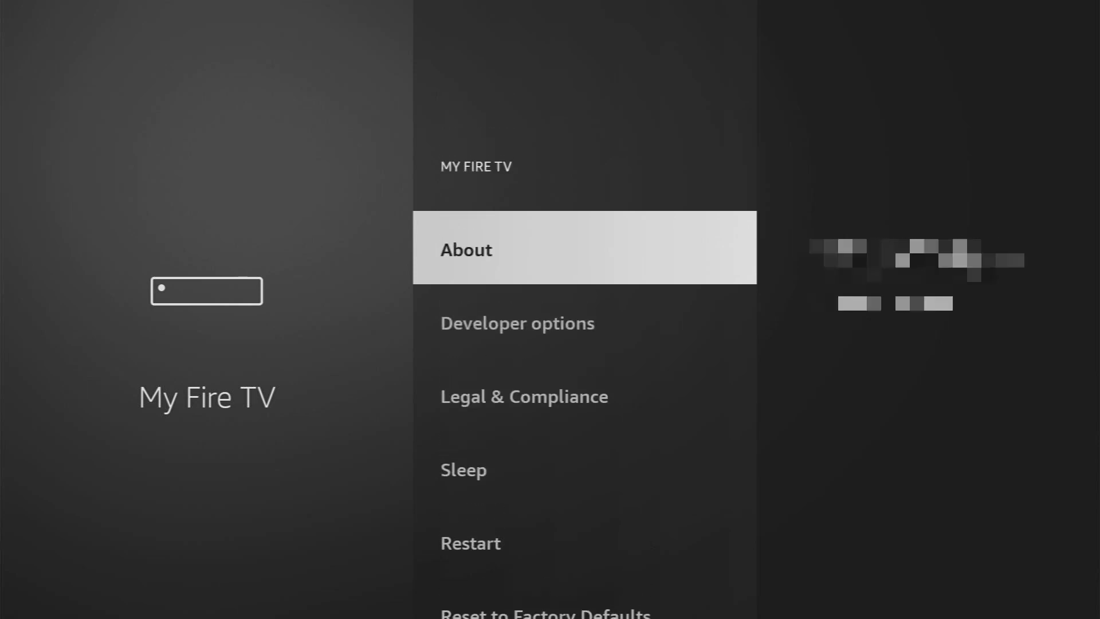
key(Return)
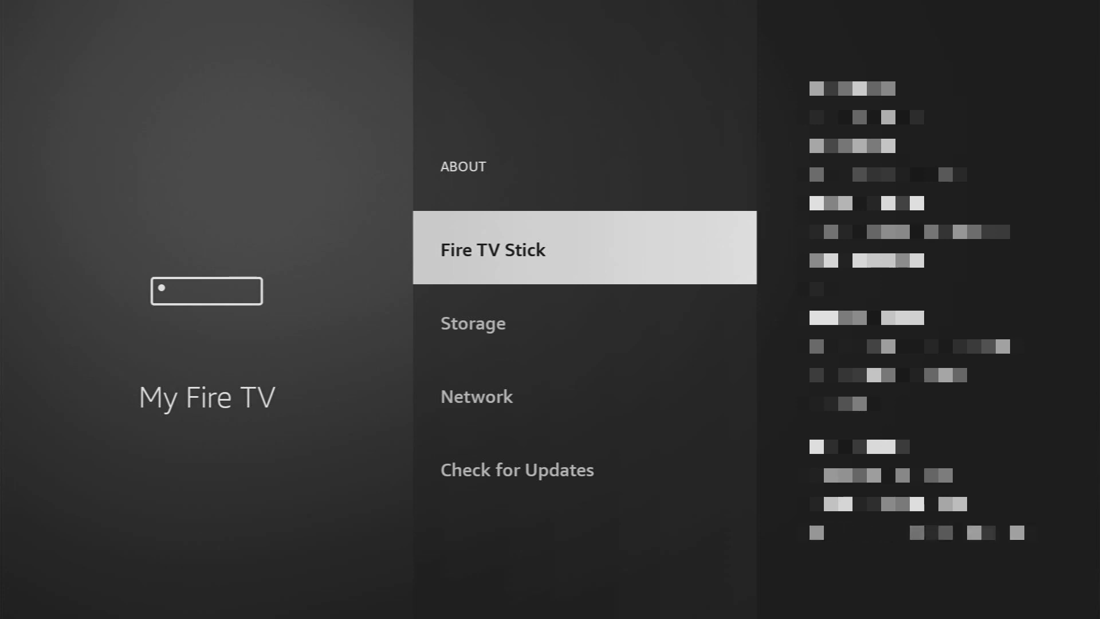
key(Return)
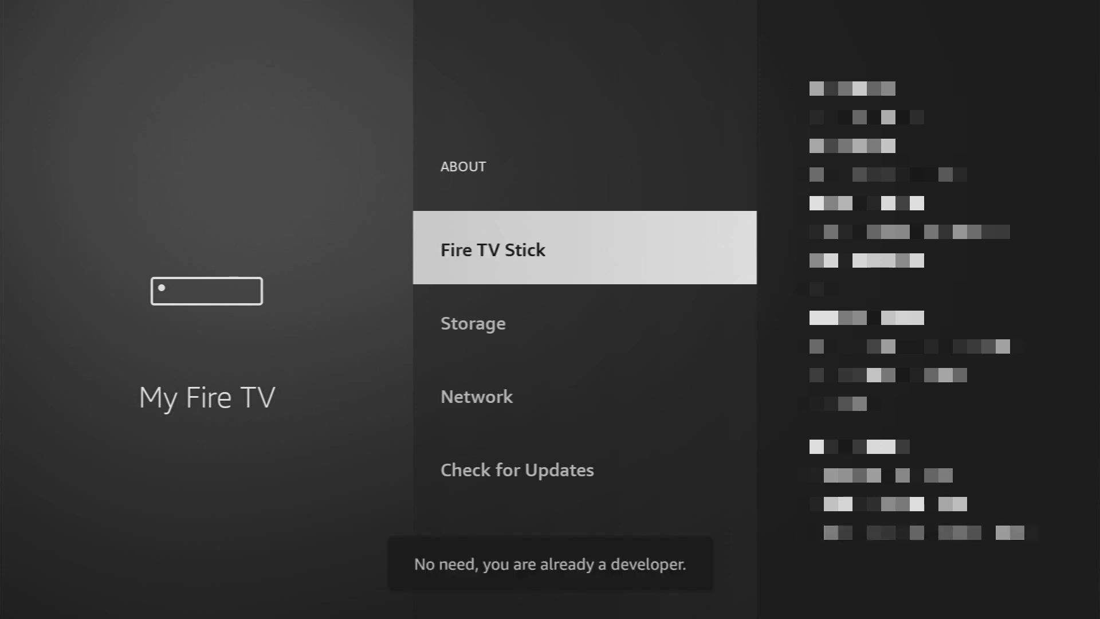
key(Escape)
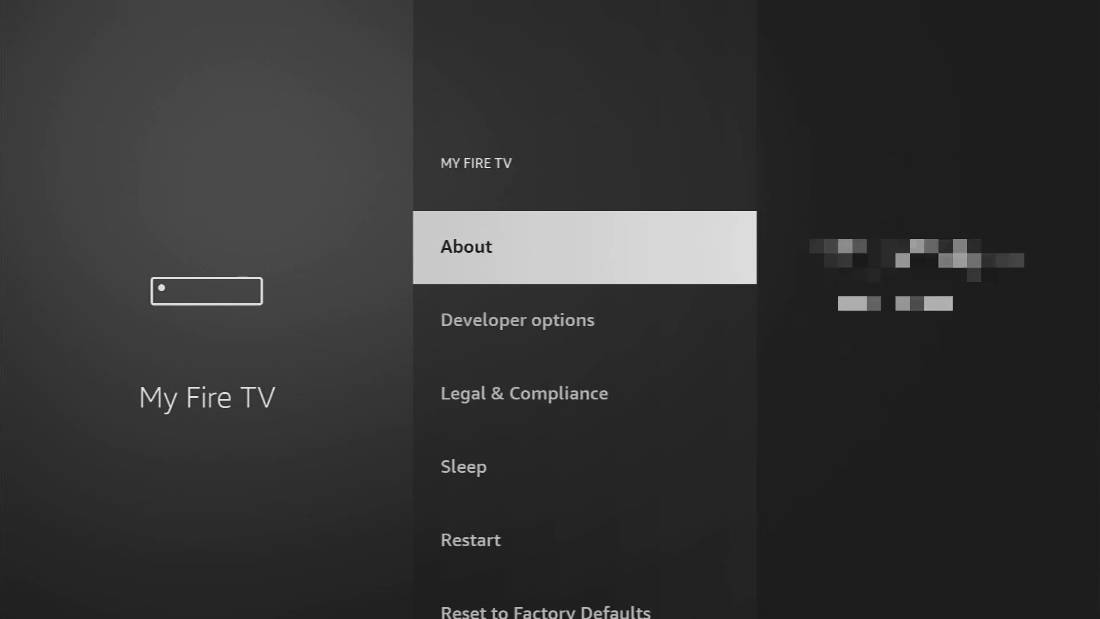
key(Down)
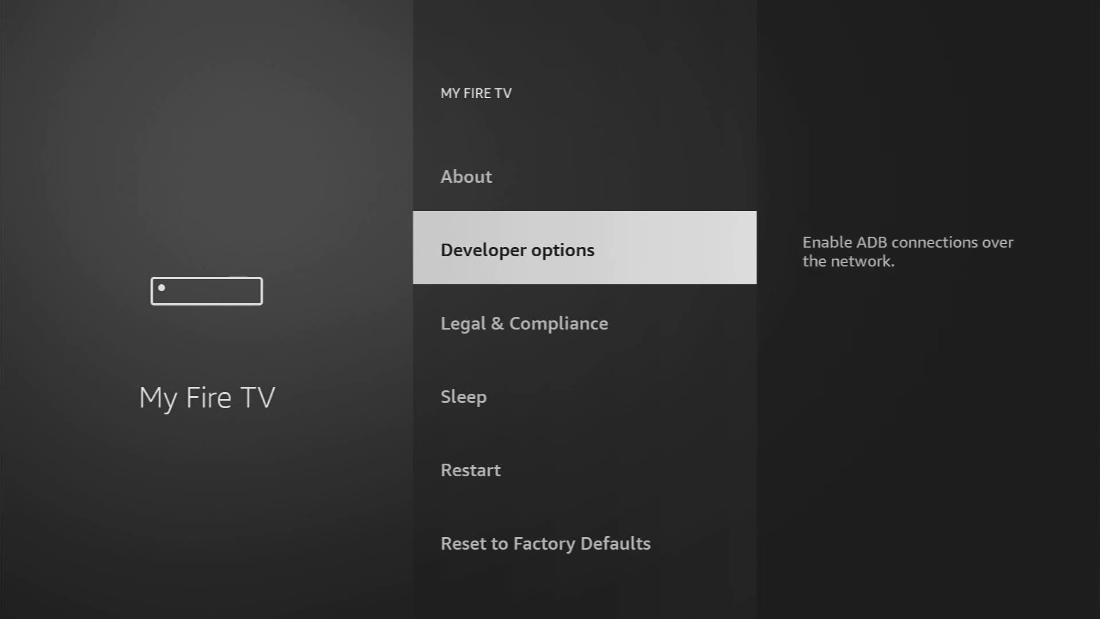
In Developer options, keep ADB debugging on and switch Downloader on under Install unknown apps
key(Return)
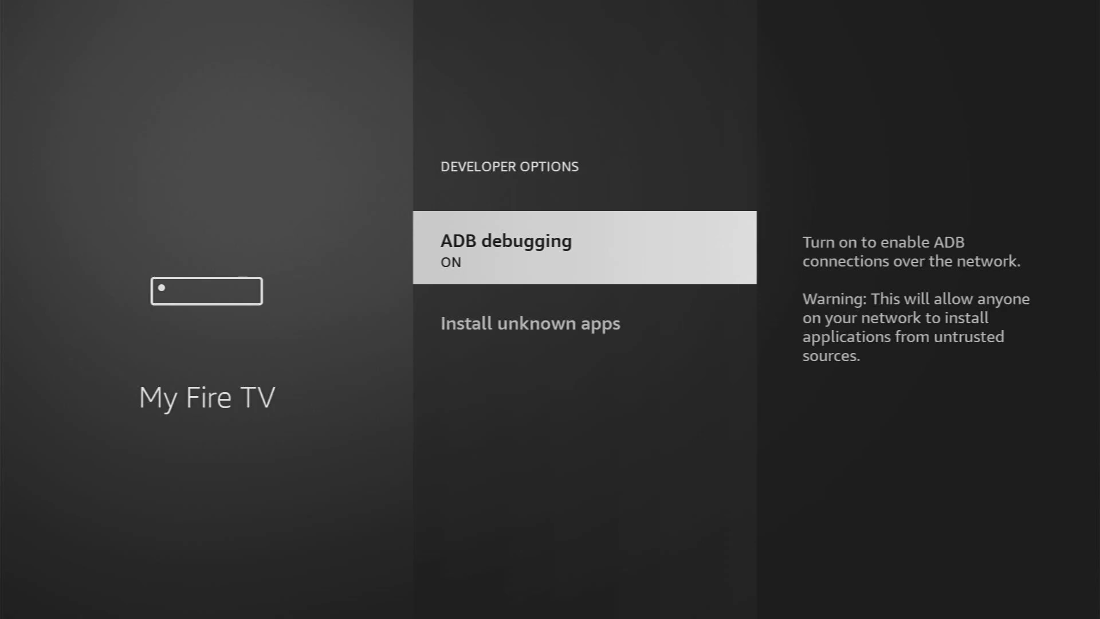
key(Return)
key(Return)
key(Down)
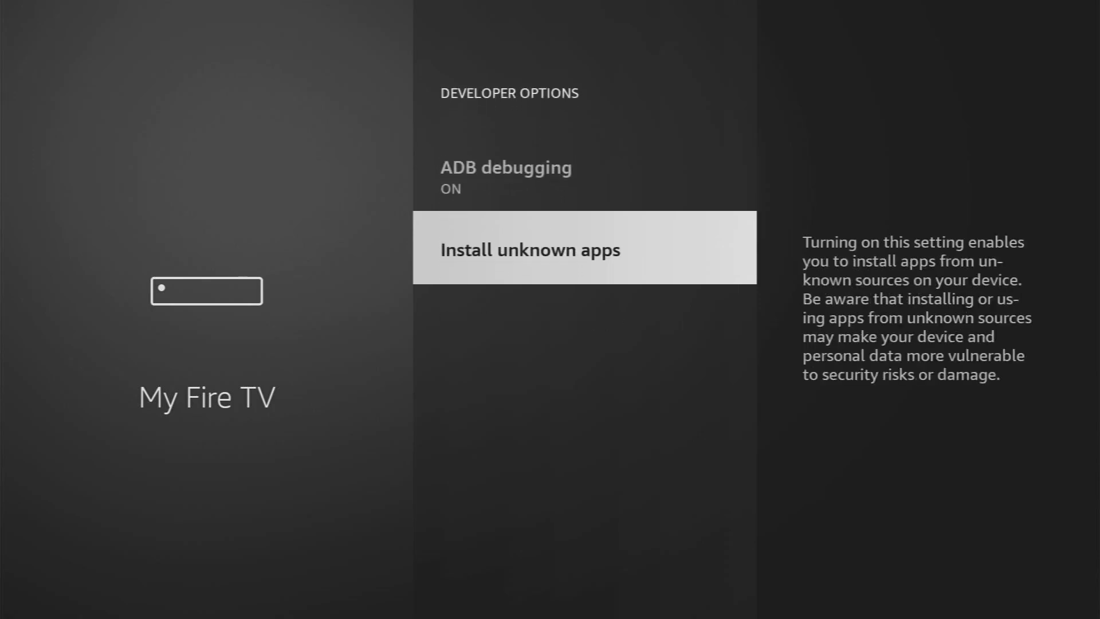
key(Return)
key(Return)
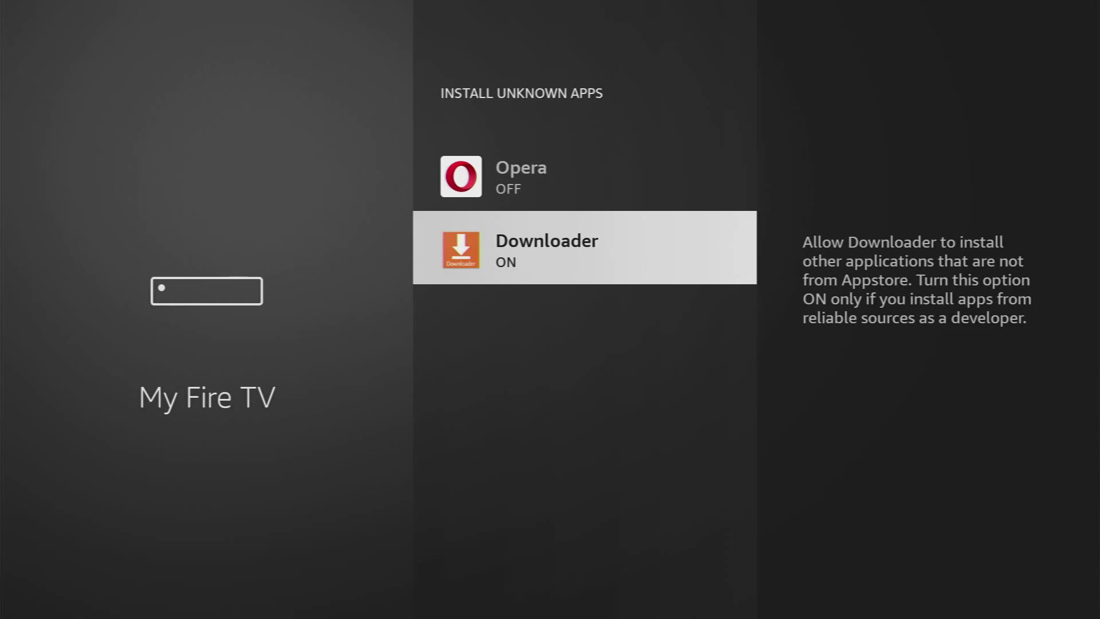
key(Home)
key(Right)
key(Right)
key(Right)
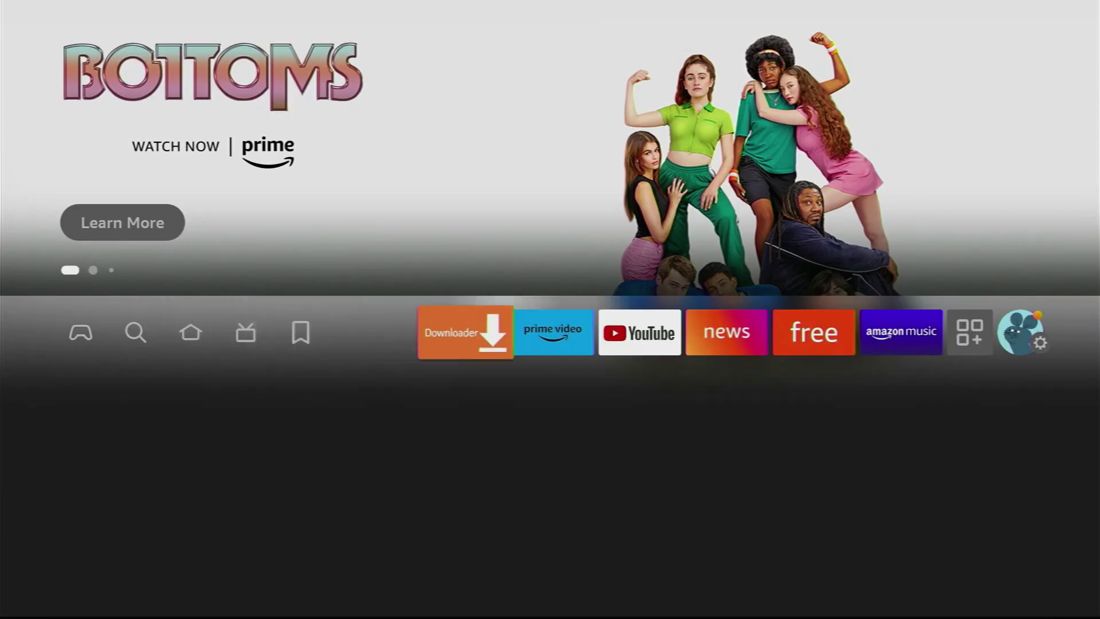
Launch Downloader from Your Apps & Channels
key(Right)
key(Right)
key(Right)
key(Right)
key(Right)
key(Right)
key(Return)
key(Up)
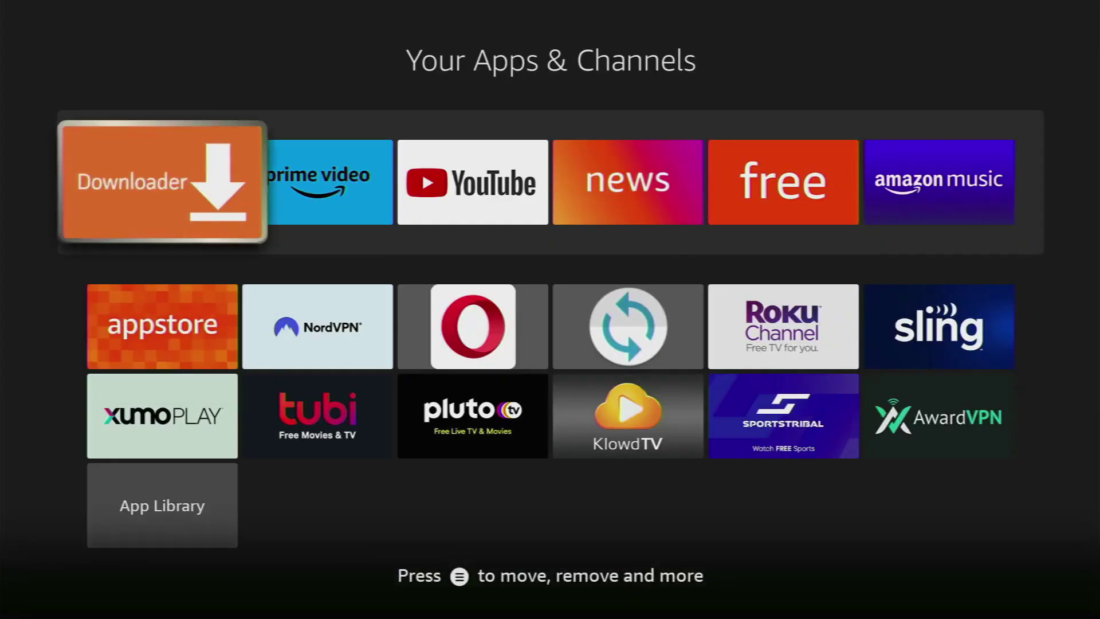
key(Return)
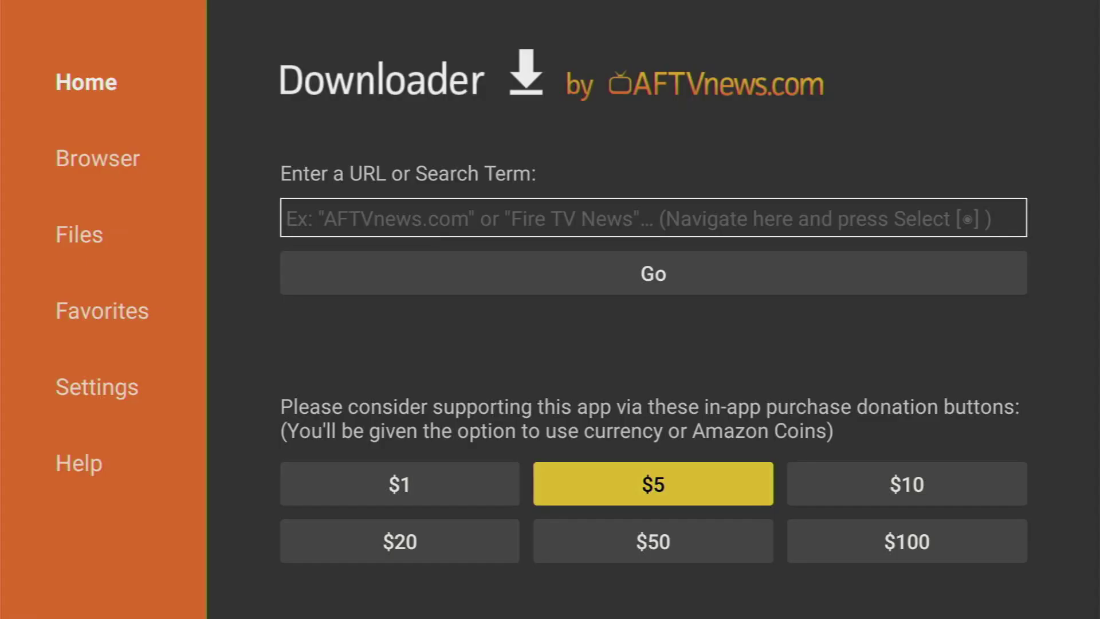
Enter 'aptoide' in Downloader's address box using the on-screen keyboard
key(Up)
key(Up)
key(Return)
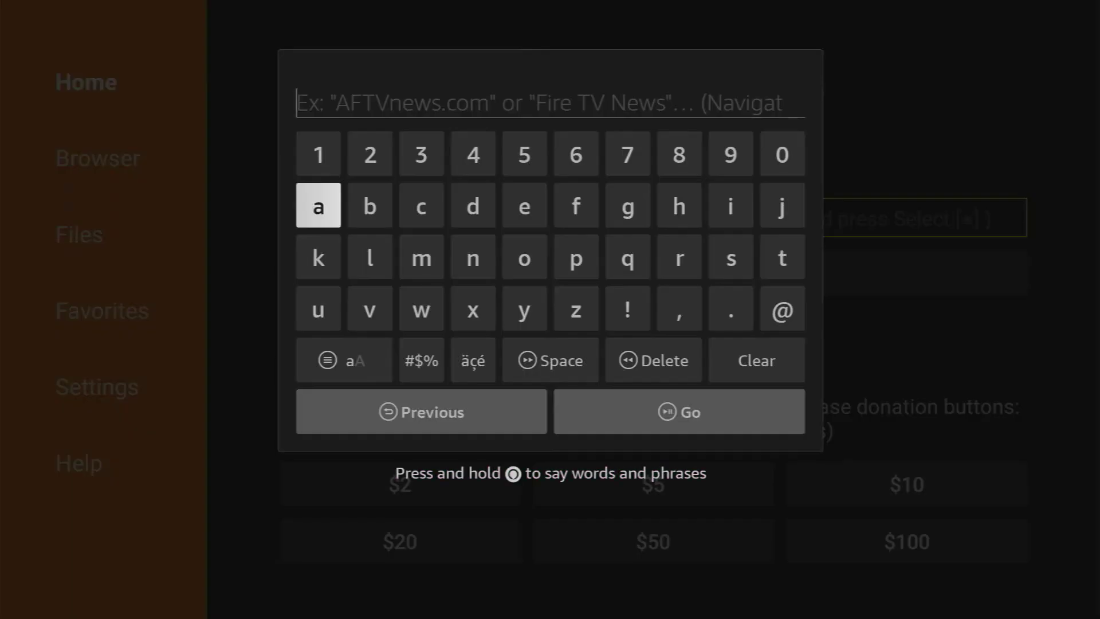
key(Return)
key(Right)
key(Right)
key(Right)
key(Down)
key(Right)
key(Right)
key(Return)
key(Right)
key(Right)
key(Right)
key(Right)
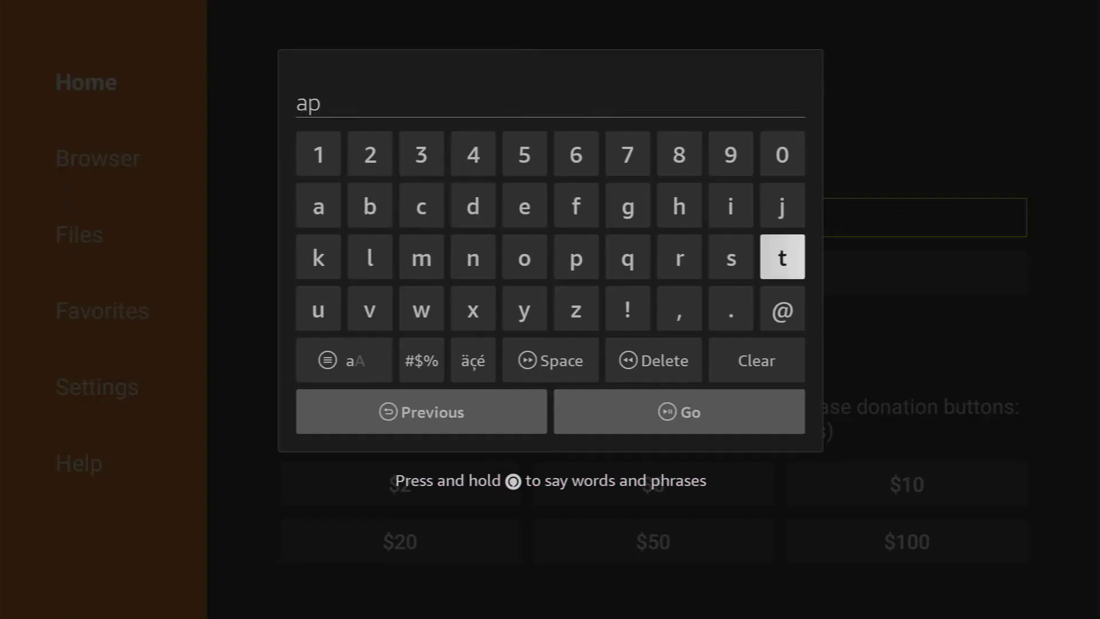
key(Return)
key(Left)
key(Left)
key(Left)
key(Left)
key(Left)
key(Return)
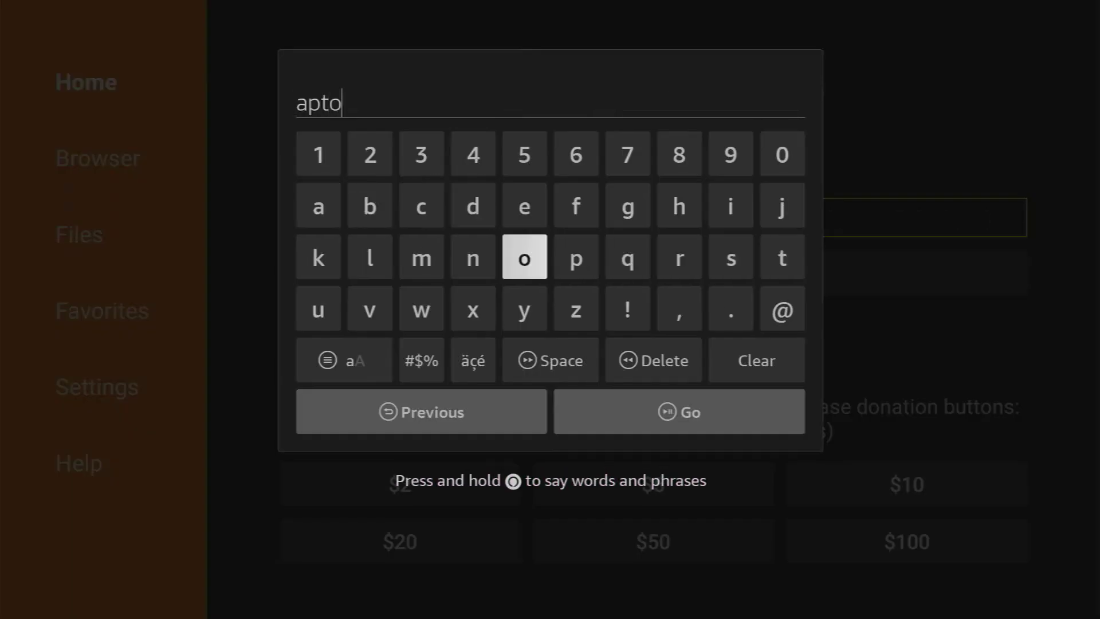
key(Up)
key(Right)
key(Right)
key(Right)
key(Right)
key(Return)
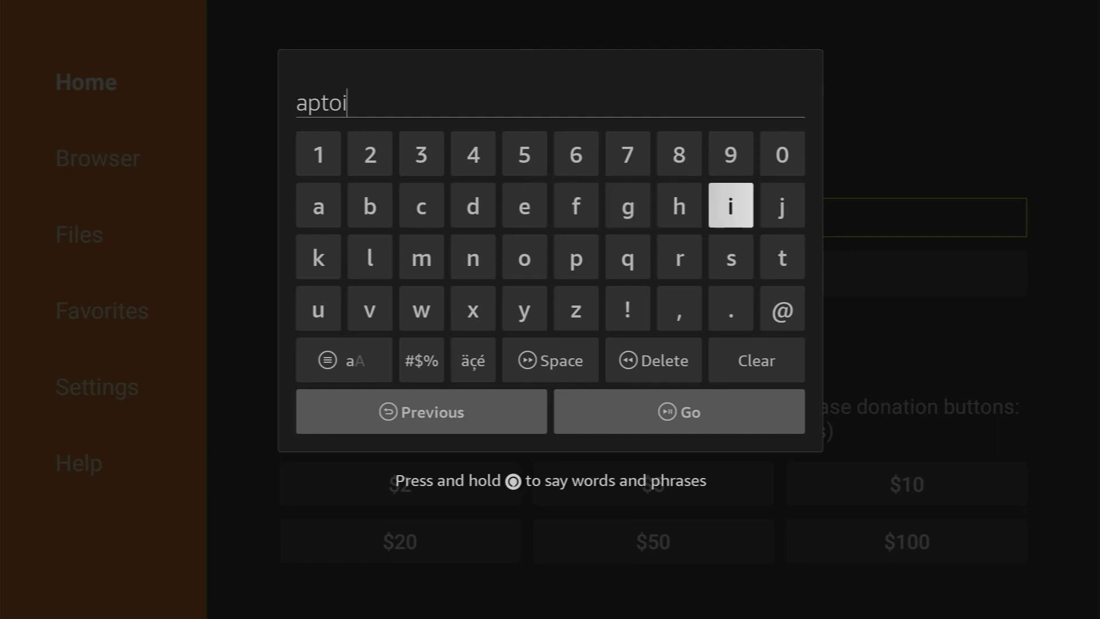
key(Left)
key(Left)
key(Left)
key(Left)
key(Left)
key(Return)
key(Right)
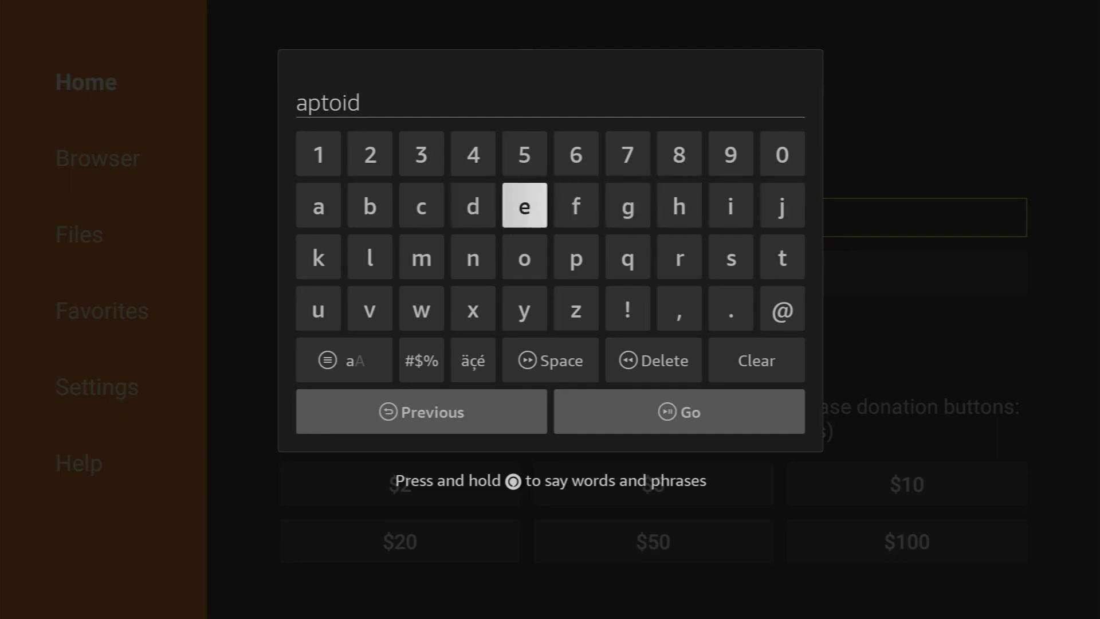
key(Return)
Complete the text as 'aptoide tv' and run the web search
key(Down)
key(Down)
key(Down)
key(Return)
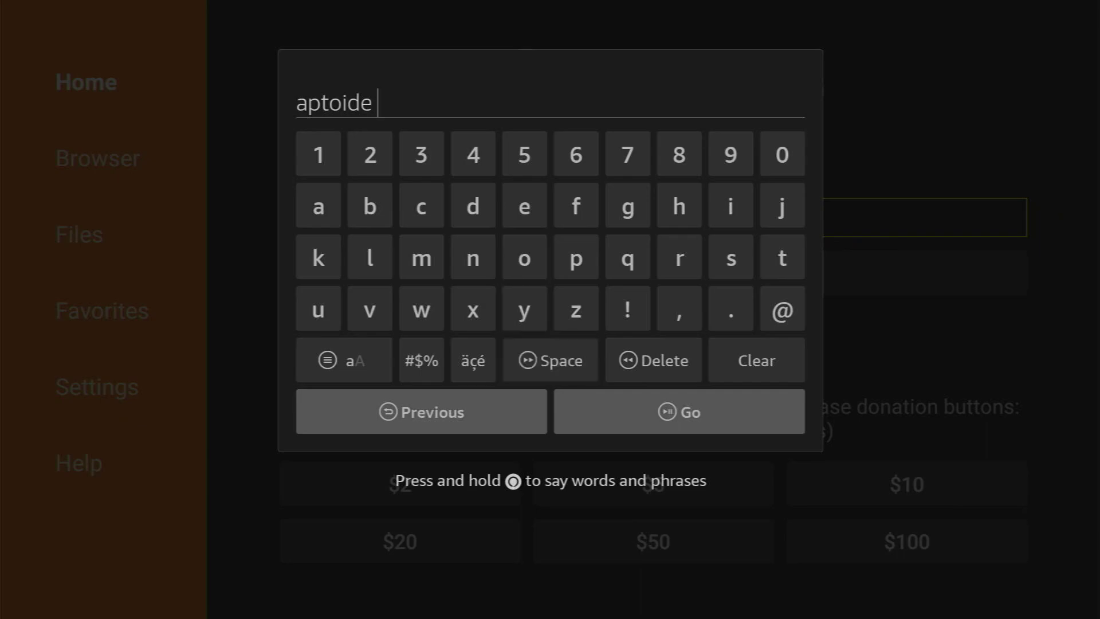
key(Up)
key(Up)
key(Right)
key(Right)
key(Right)
key(Right)
key(Right)
key(Down)
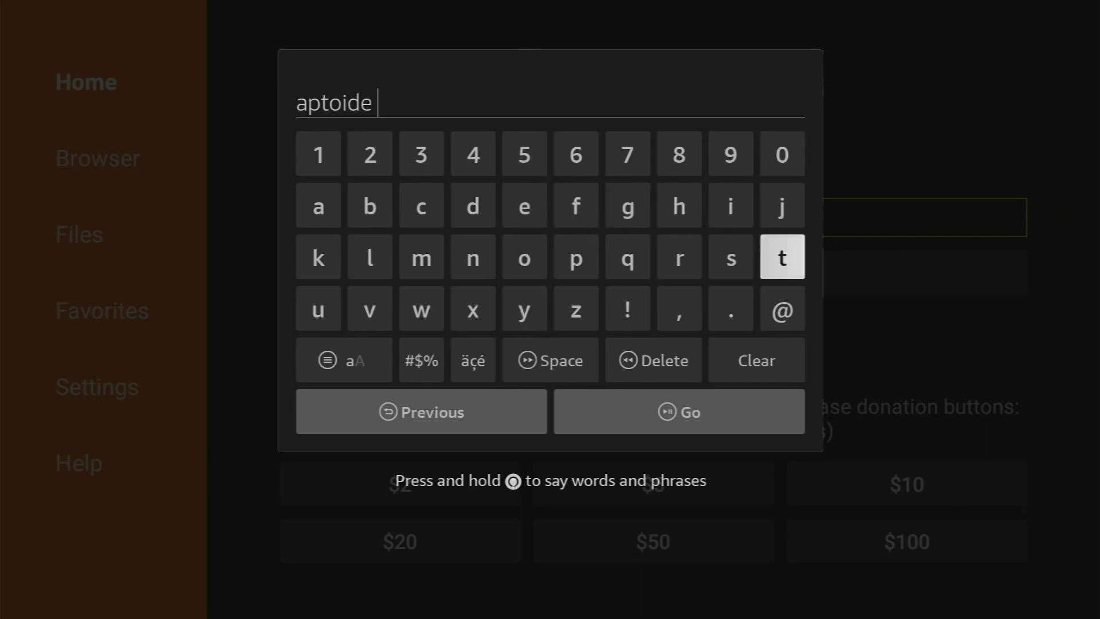
key(Return)
key(Left)
key(Left)
key(Left)
key(Left)
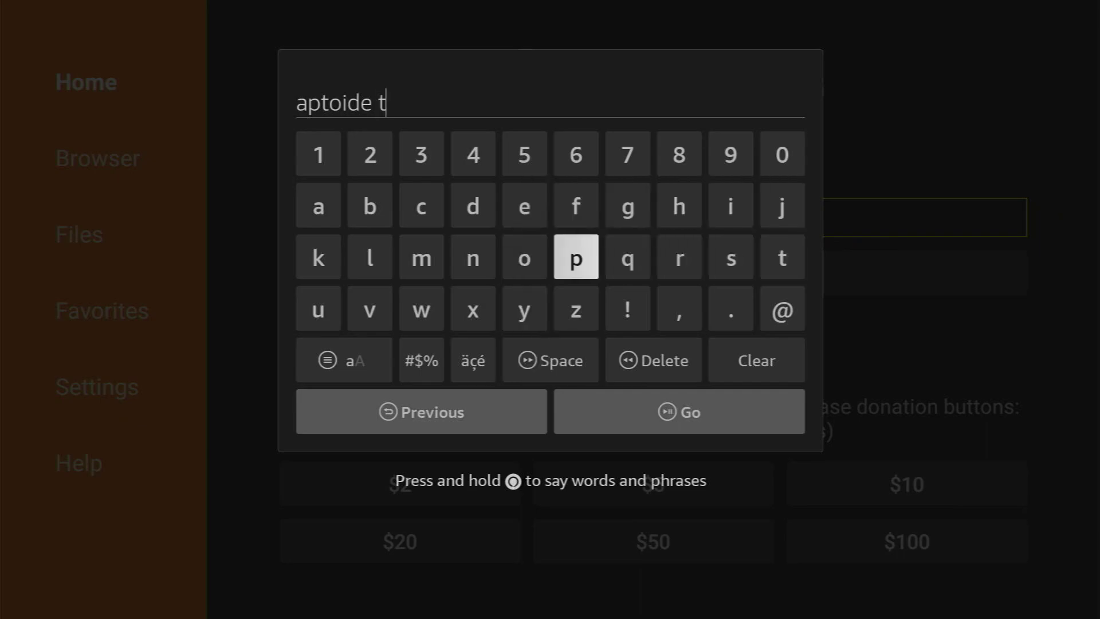
key(Left)
key(Left)
key(Left)
key(Left)
key(Down)
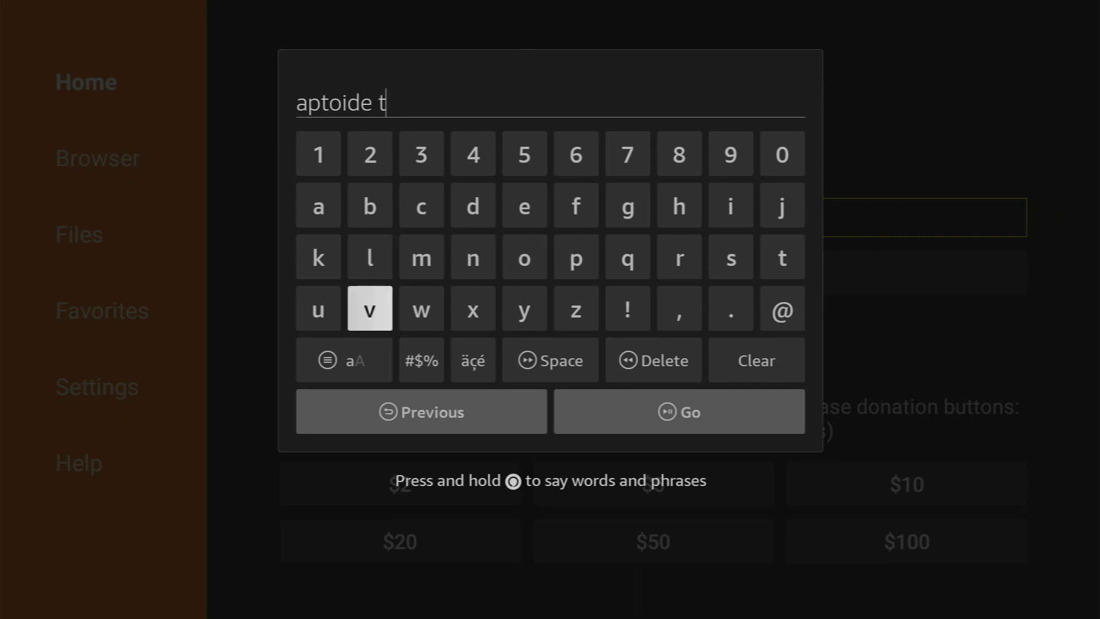
key(Return)
key(Down)
key(Down)
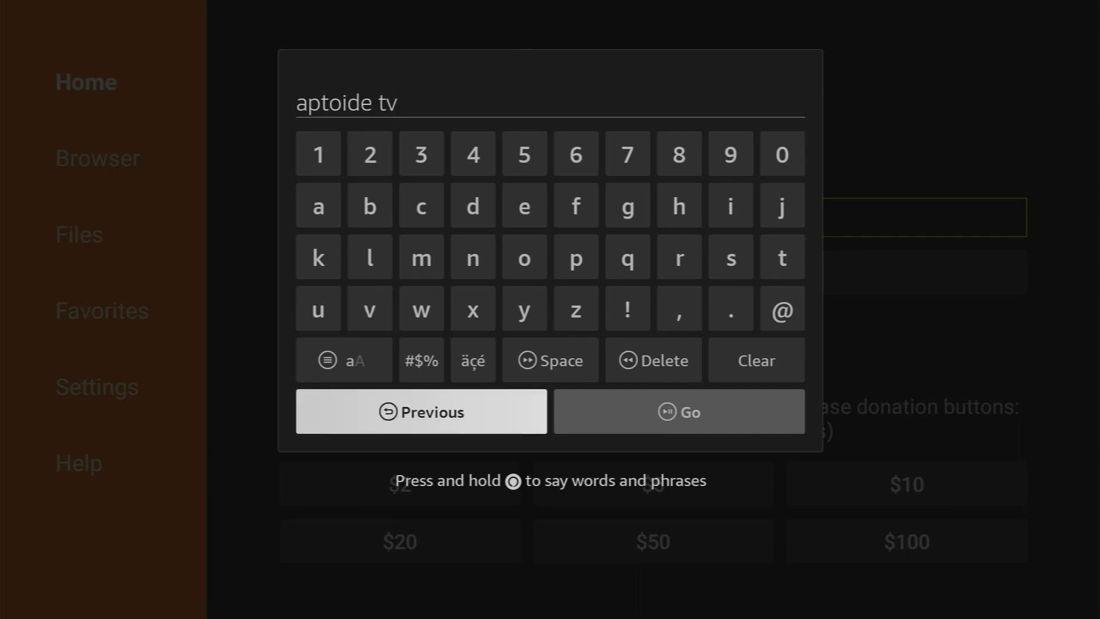
key(Right)
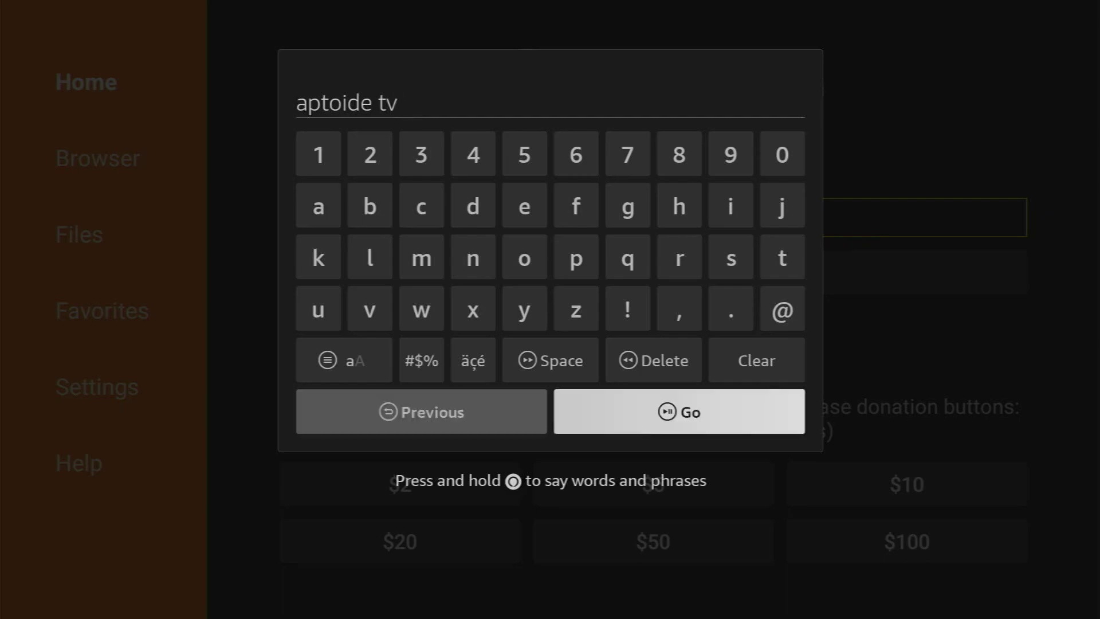
key(Return)
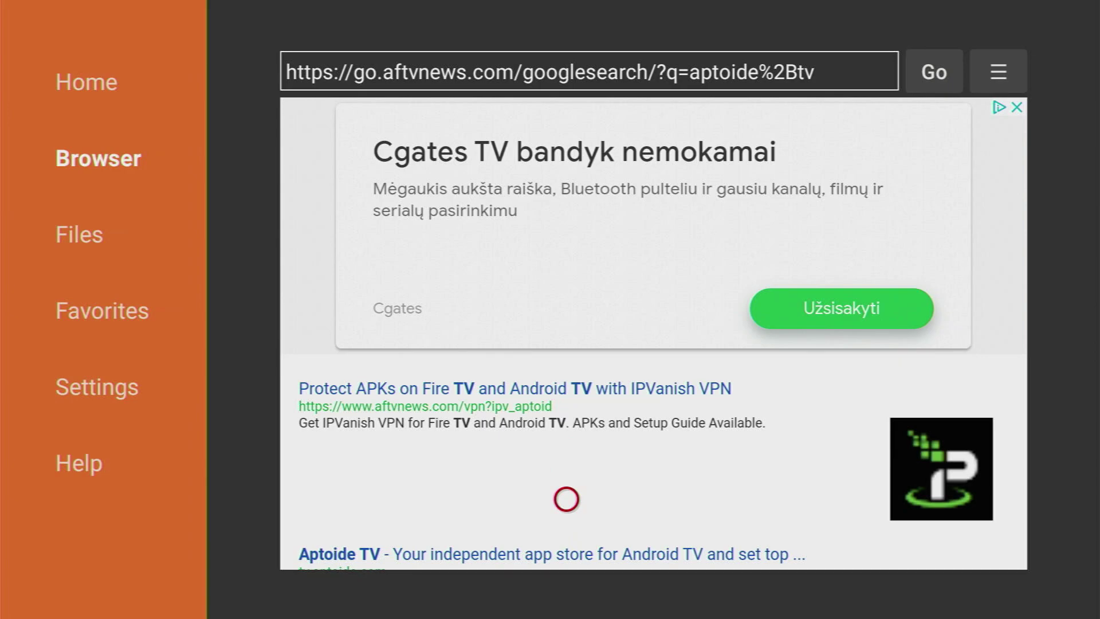
Open the tv.aptoide.com result and download the Aptoide TV app (11.9 MB)
scroll(566, 546, down, 3)
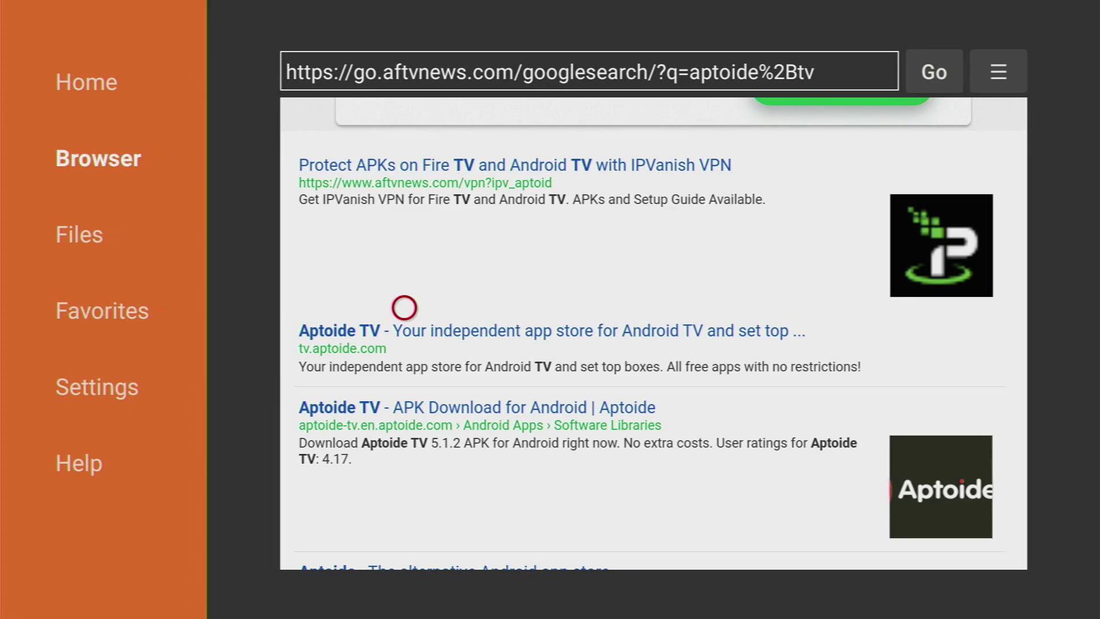
click(404, 346)
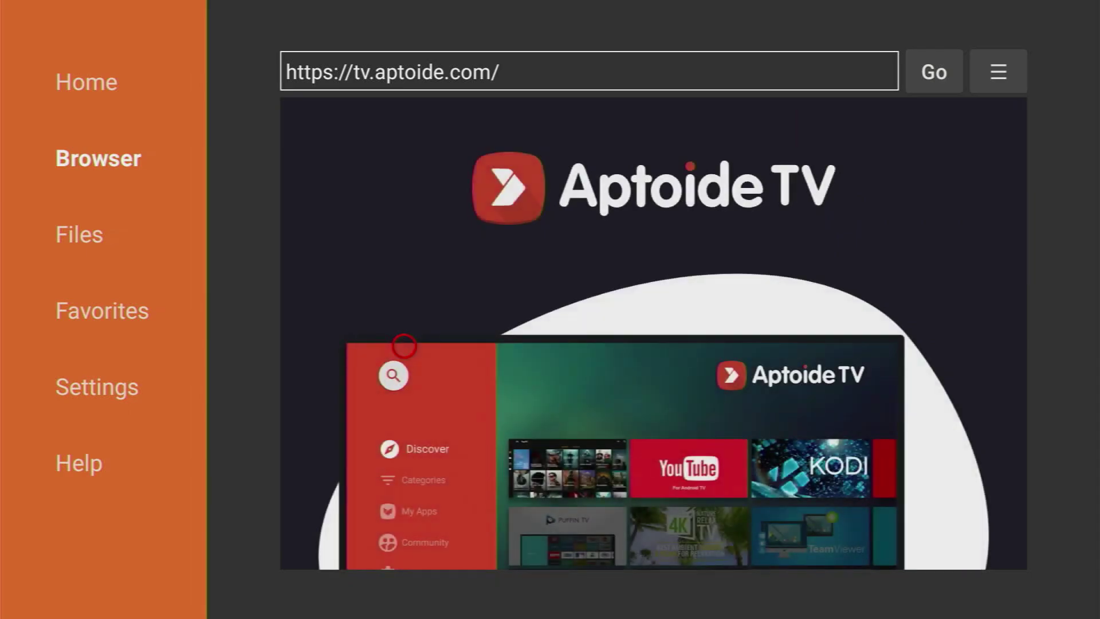
scroll(490, 548, down, 5)
scroll(490, 547, down, 4)
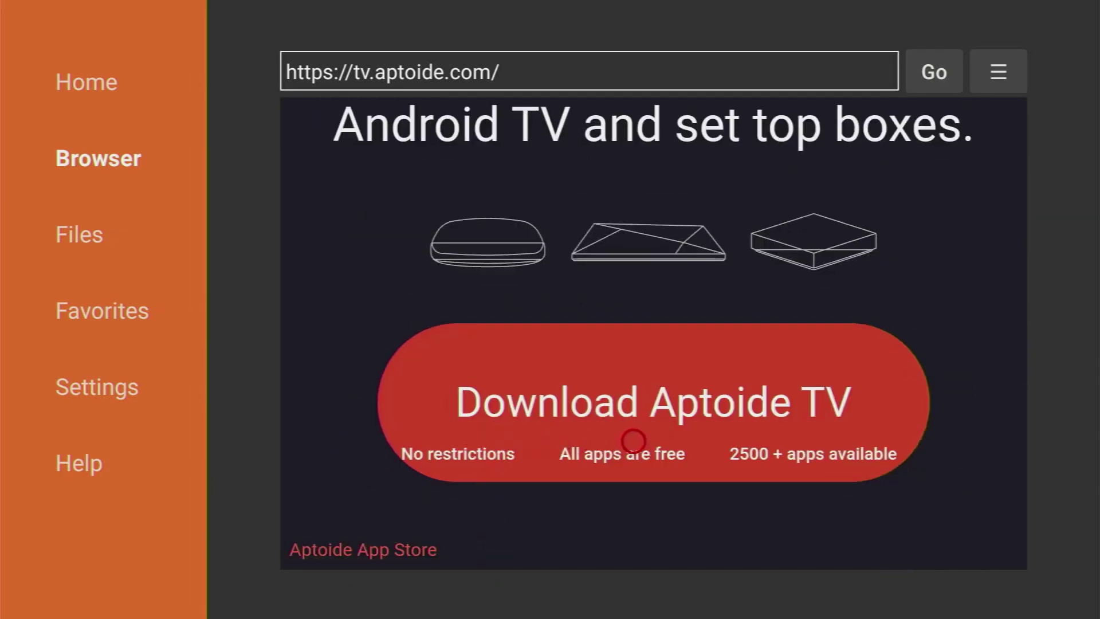
click(634, 442)
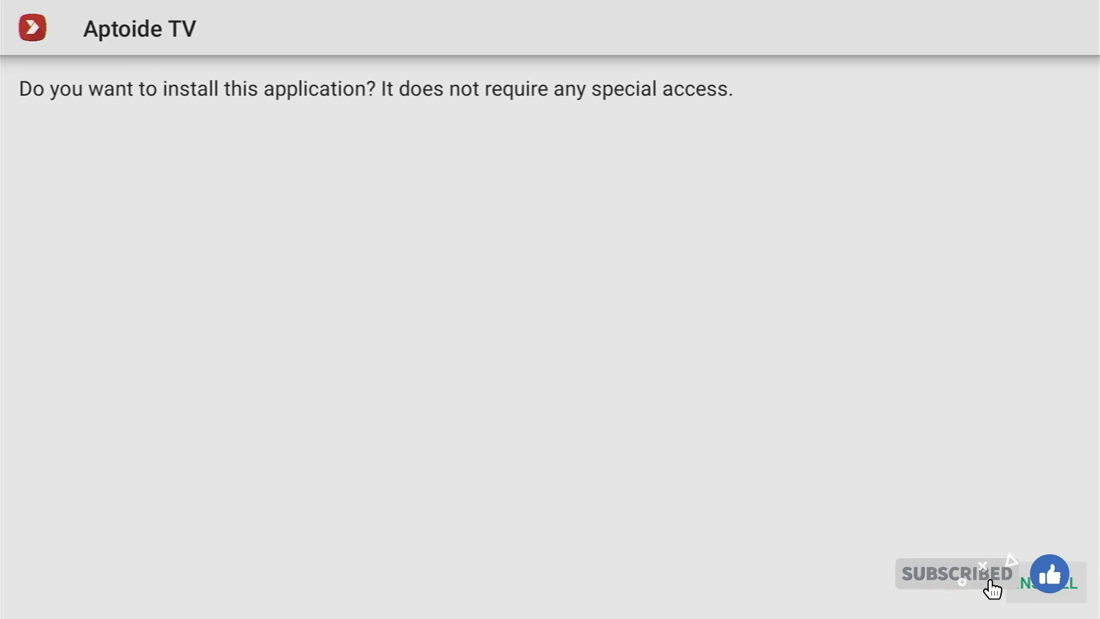
Install Aptoide TV and close the installer with Done instead of opening it
key(Return)
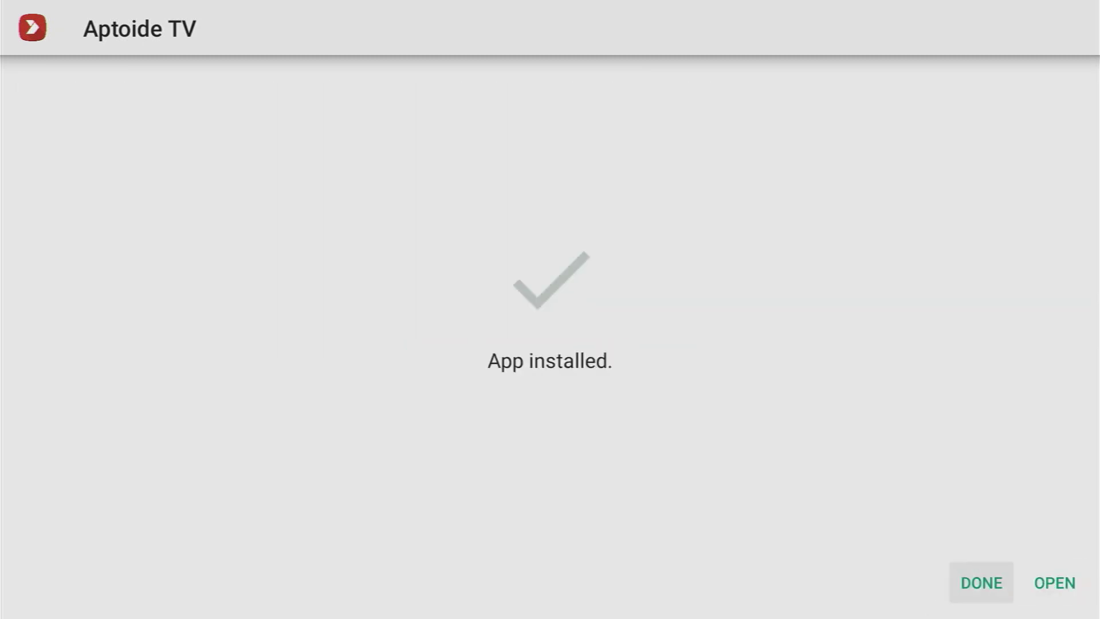
key(Right)
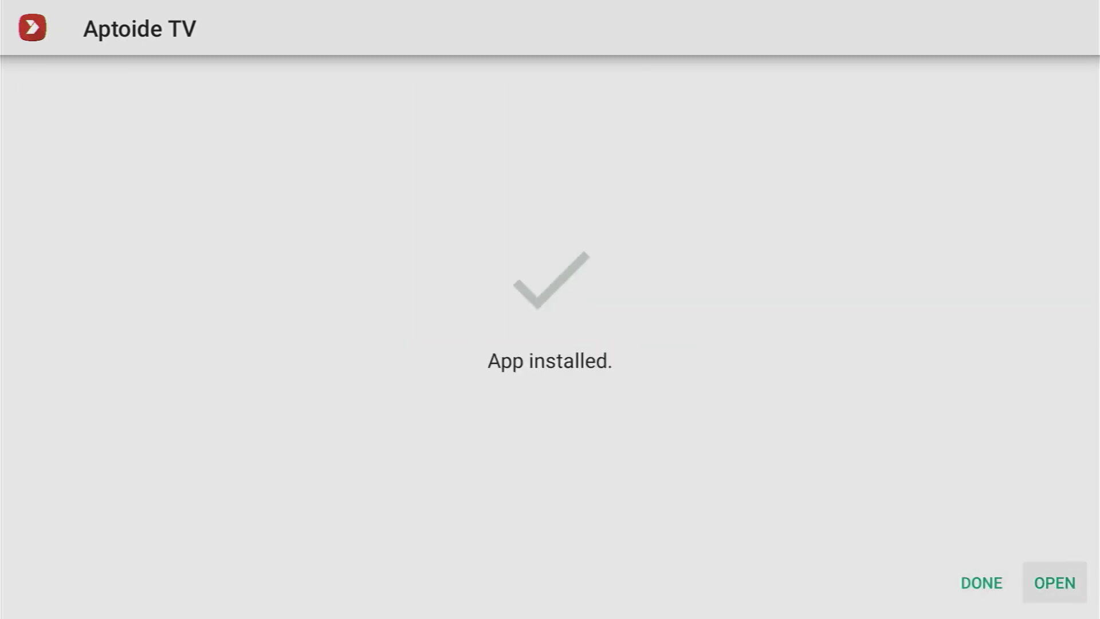
key(Left)
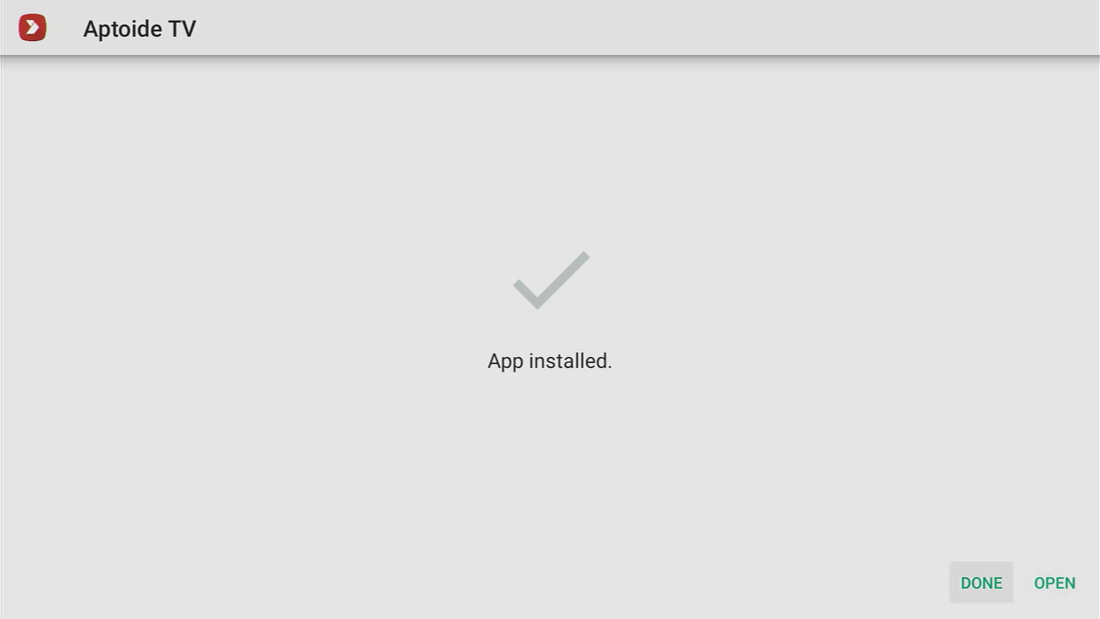
key(Return)
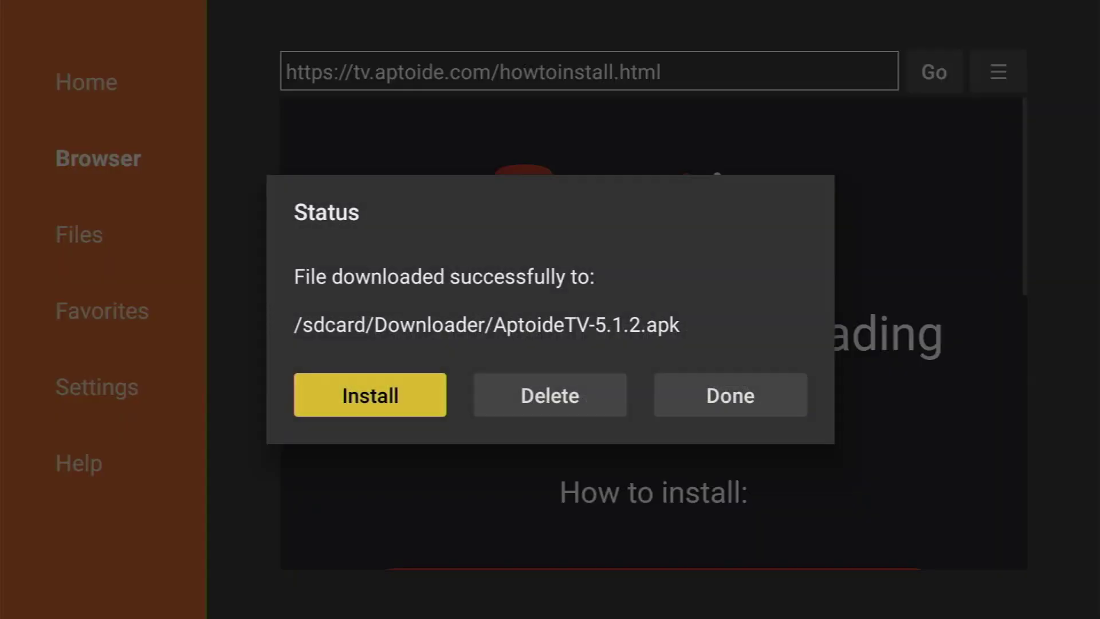
Delete the downloaded AptoideTV-5.1.2.apk file and return to the Fire TV home screen
key(Right)
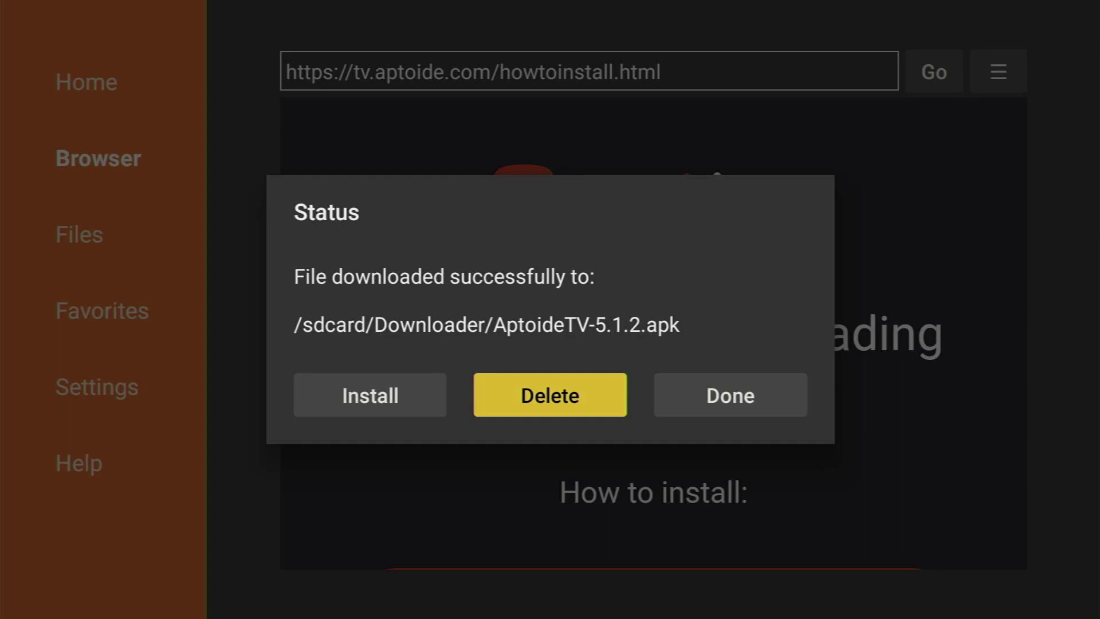
key(Return)
key(Left)
key(Return)
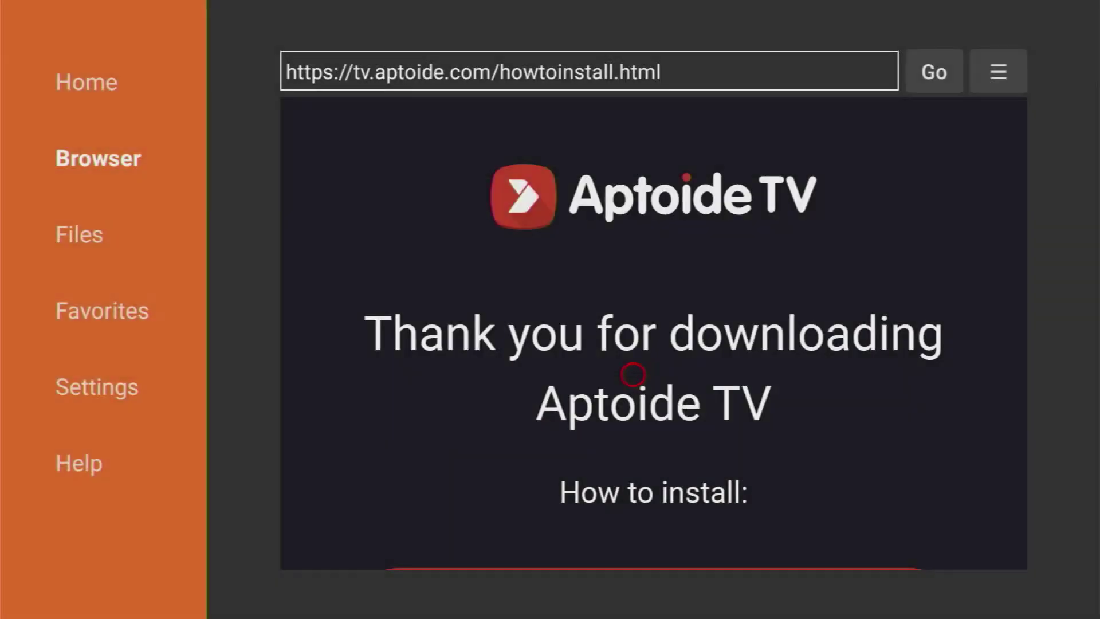
key(Home)
key(Right)
key(Right)
key(Right)
key(Right)
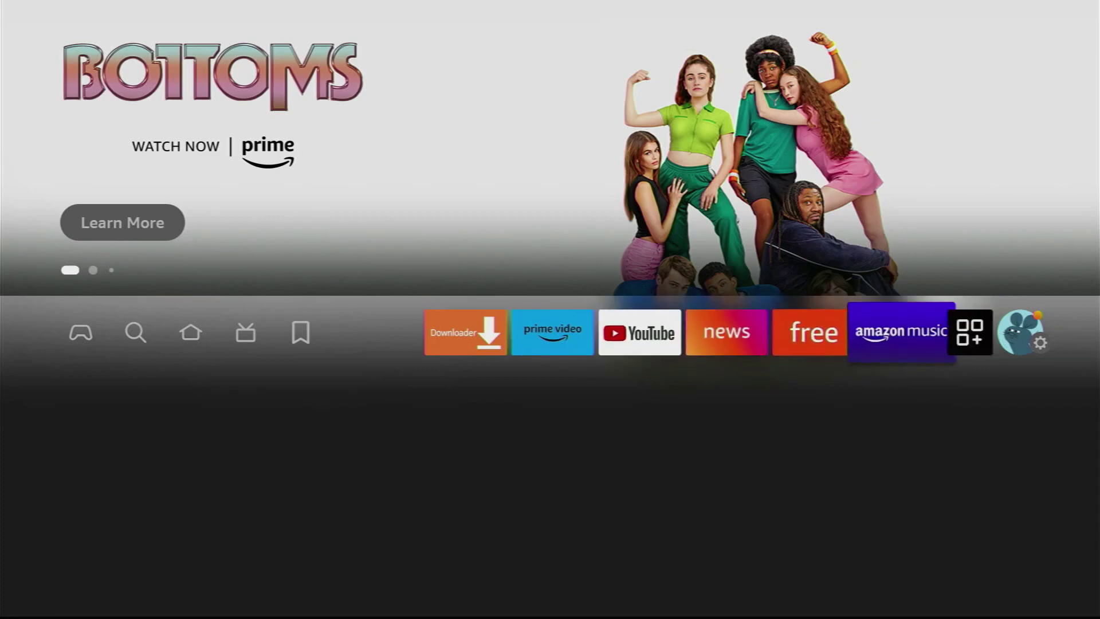
Confirm Aptoide TV is ON under My Fire TV > Developer options > Install unknown apps
key(Right)
key(Down)
key(Down)
key(Down)
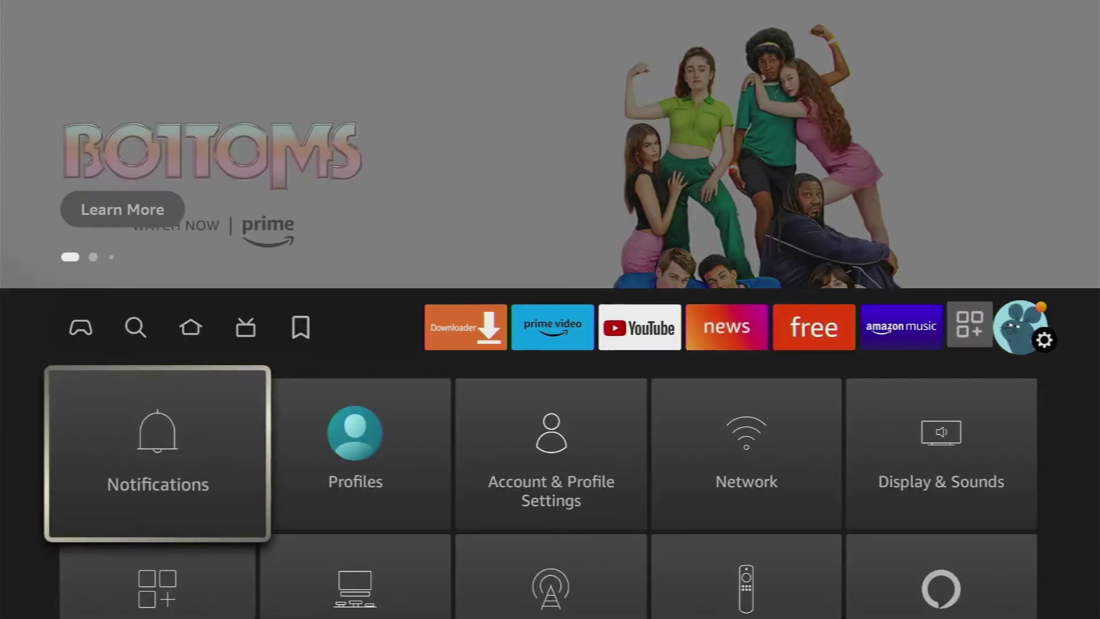
key(Right)
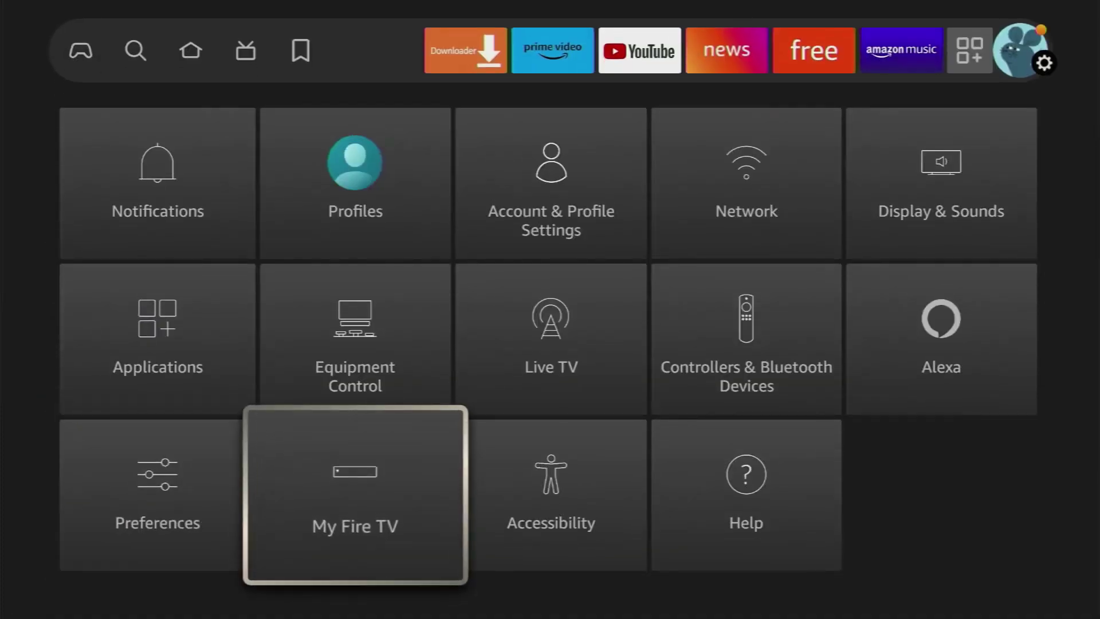
key(Return)
key(Return)
key(Down)
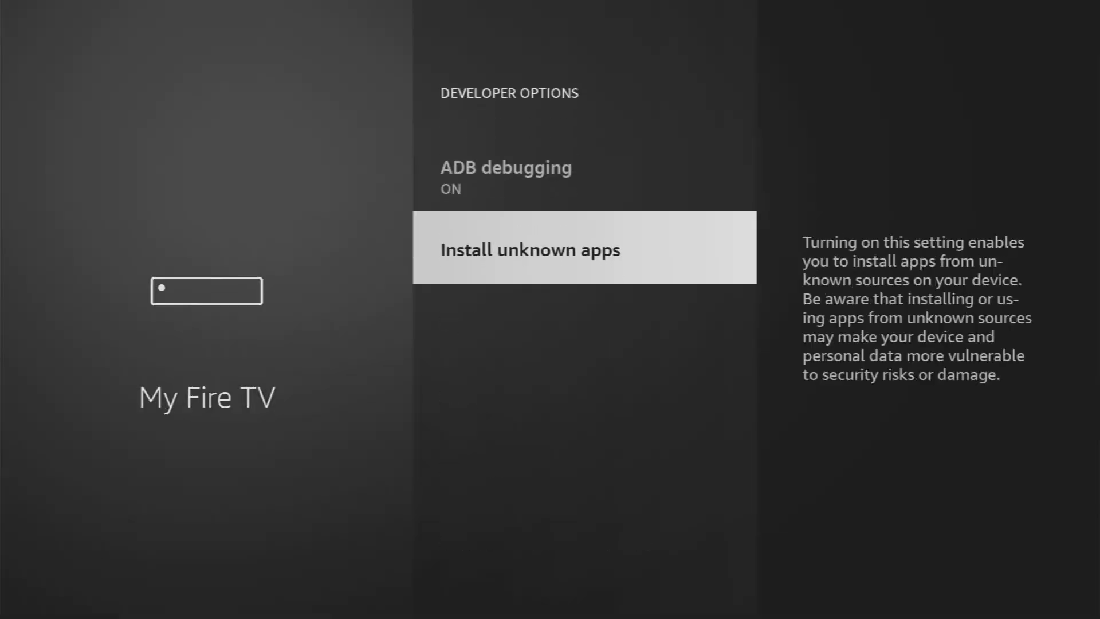
key(Return)
key(Down)
key(Down)
key(Return)
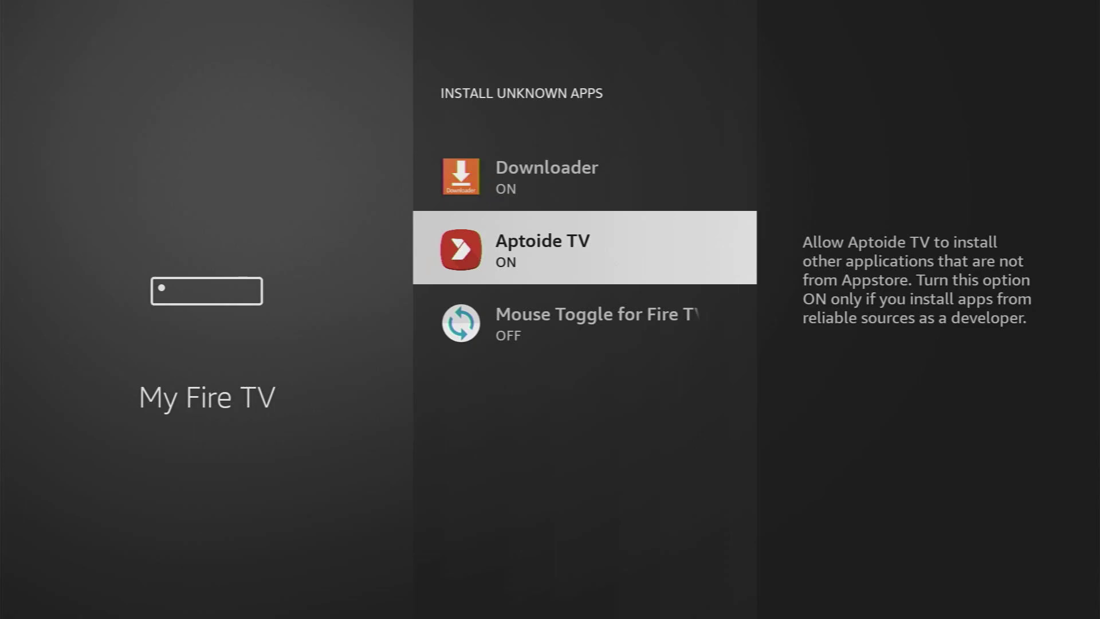
key(Home)
key(Right)
key(Right)
key(Right)
key(Right)
key(Right)
key(Right)
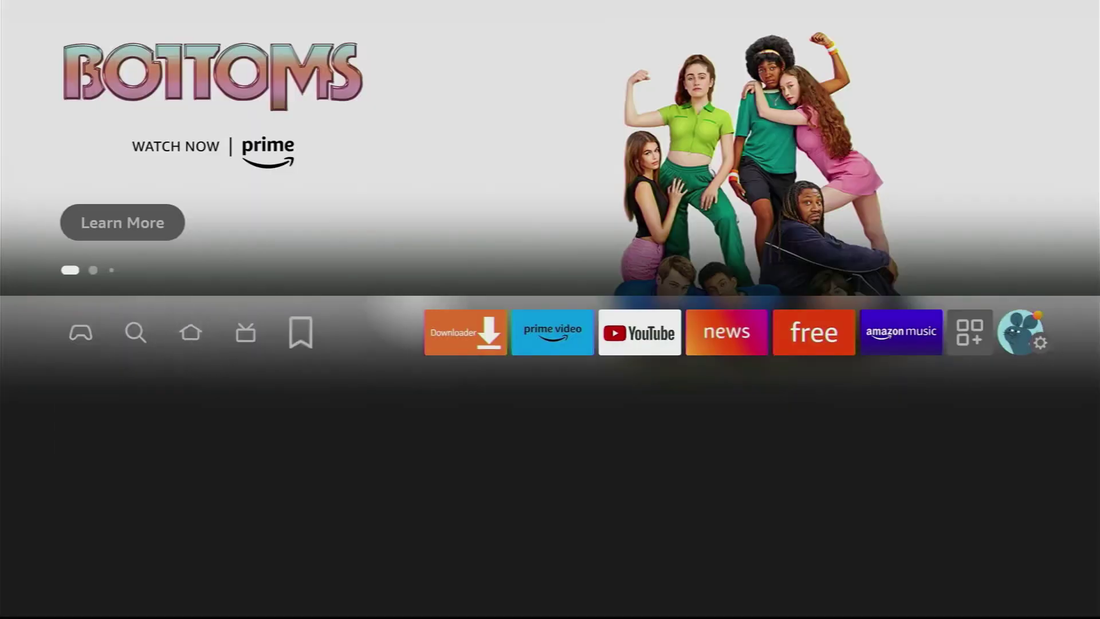
key(Right)
key(Right)
key(Right)
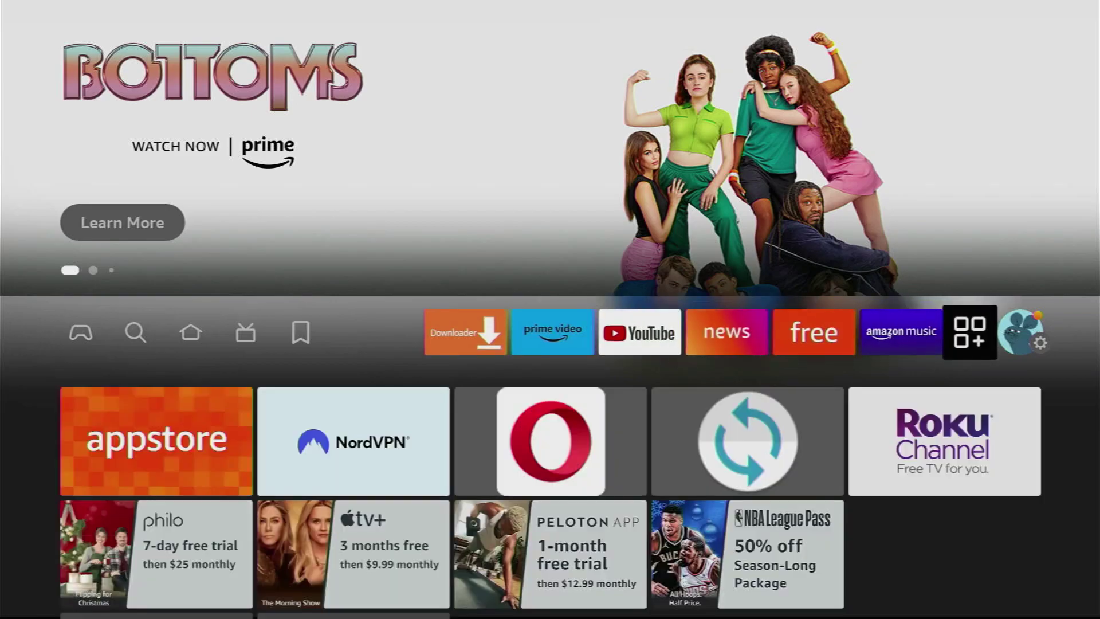
Use Move to front on Aptoide TV, then launch it and dismiss the update notice
key(Return)
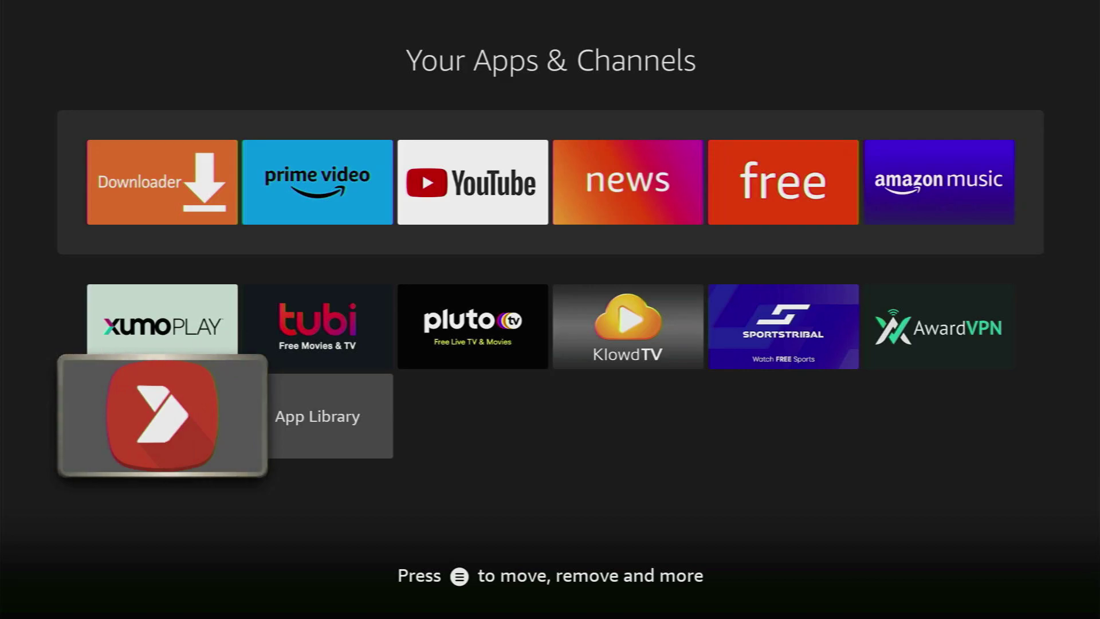
key(Menu)
key(Down)
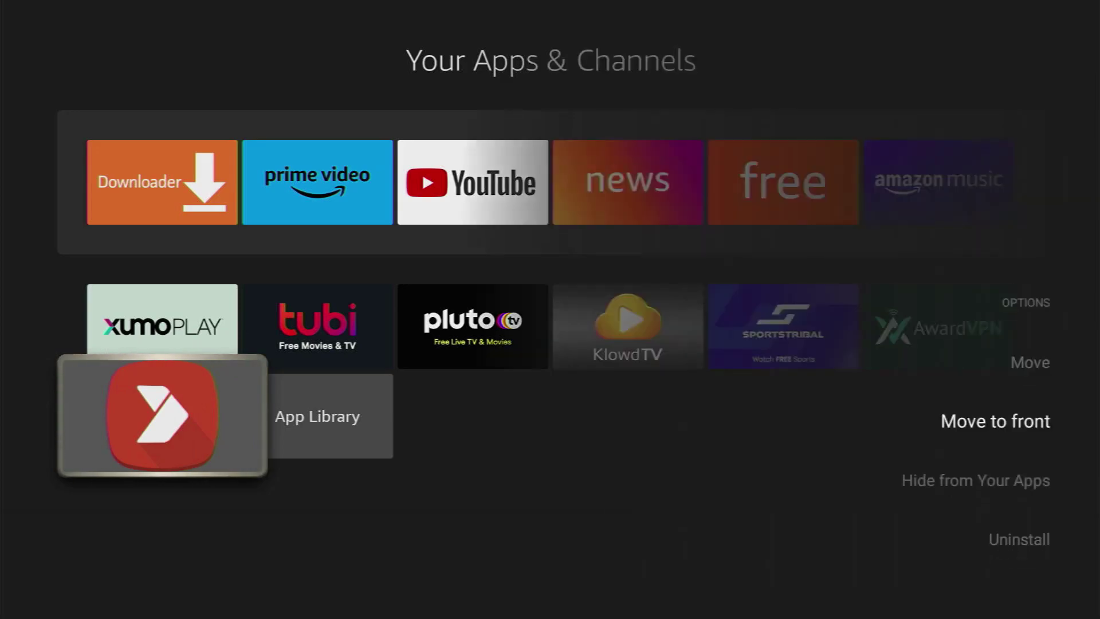
key(Return)
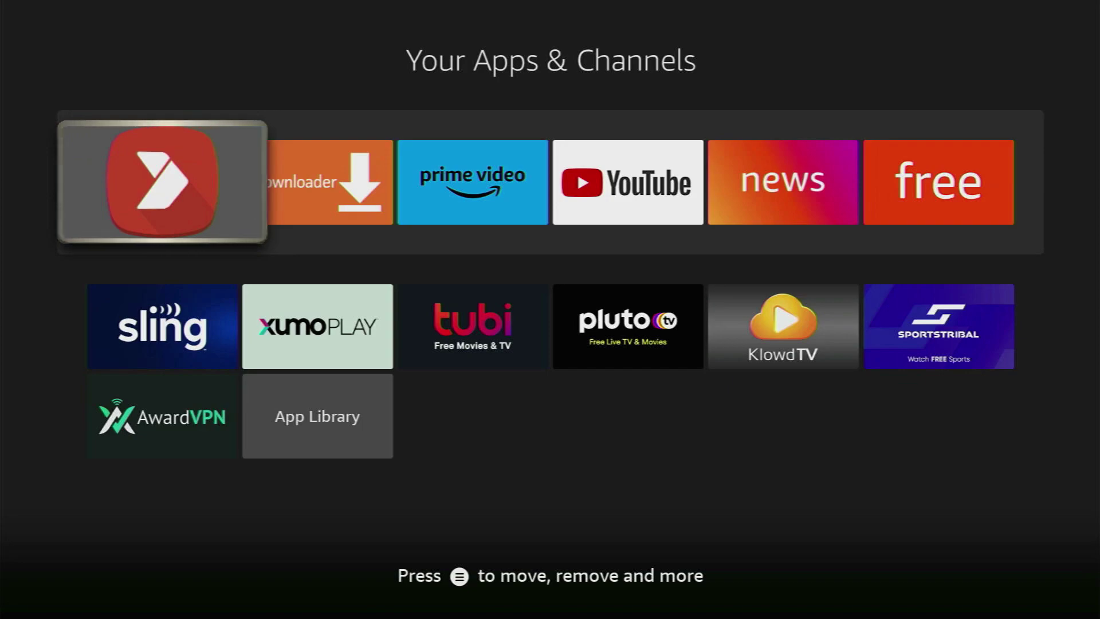
key(Return)
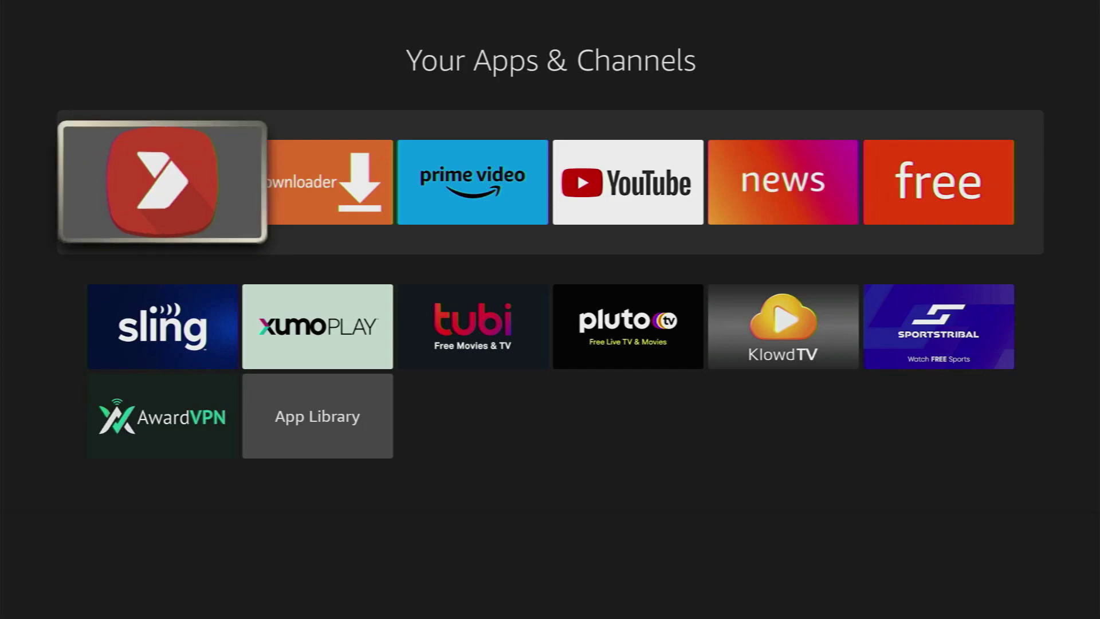
key(Return)
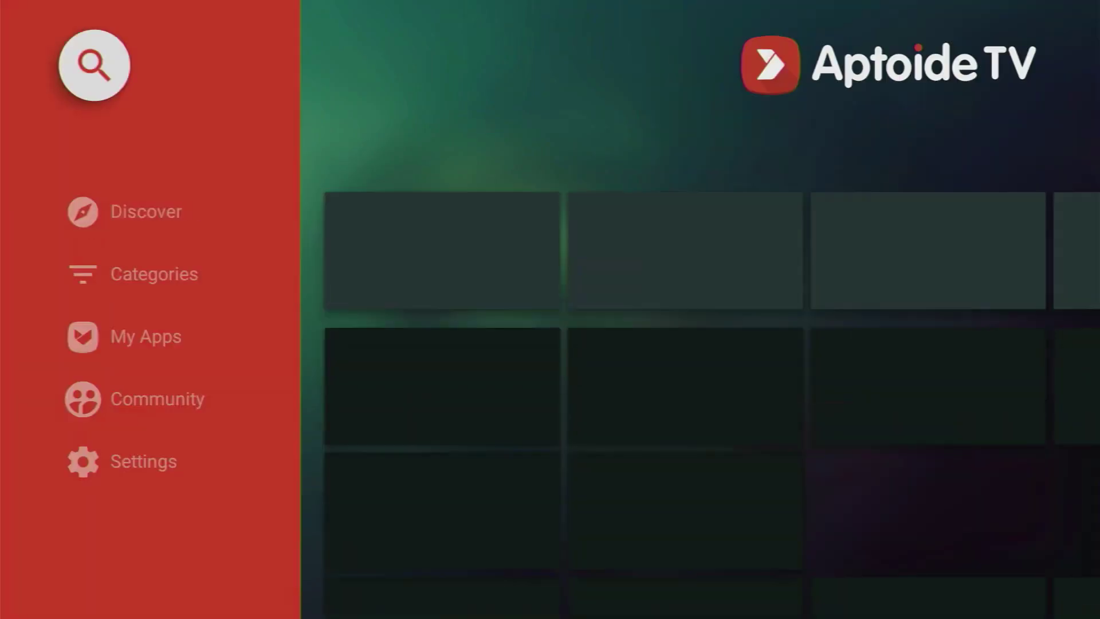
Search Aptoide TV for 'soplayer'
key(Return)
key(Return)
text(so)
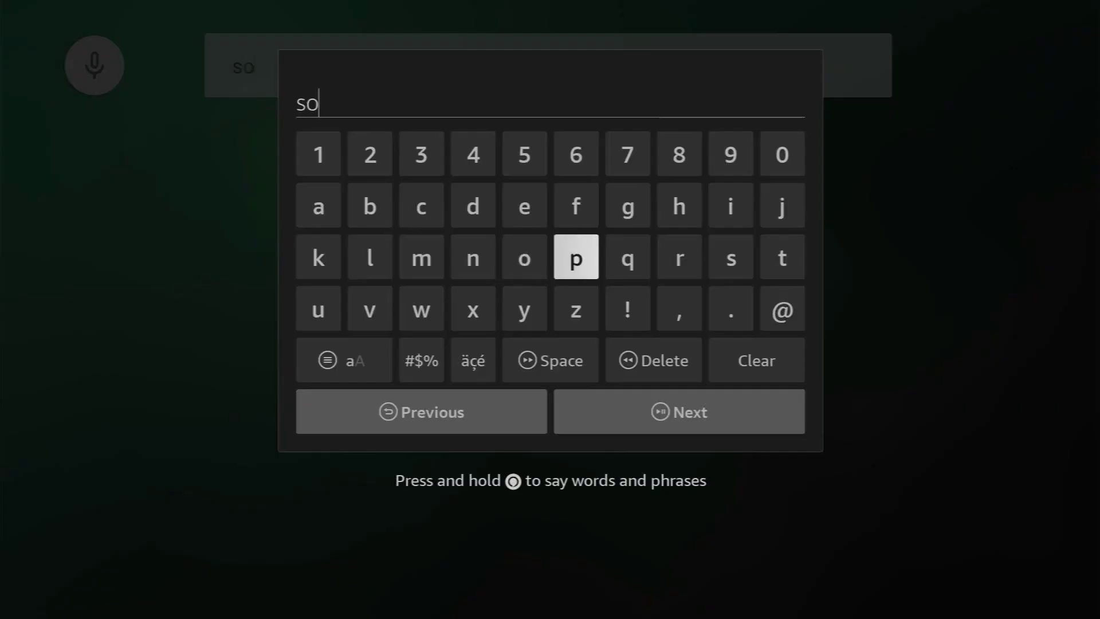
text(p)
key(Left)
key(Left)
key(Left)
key(Left)
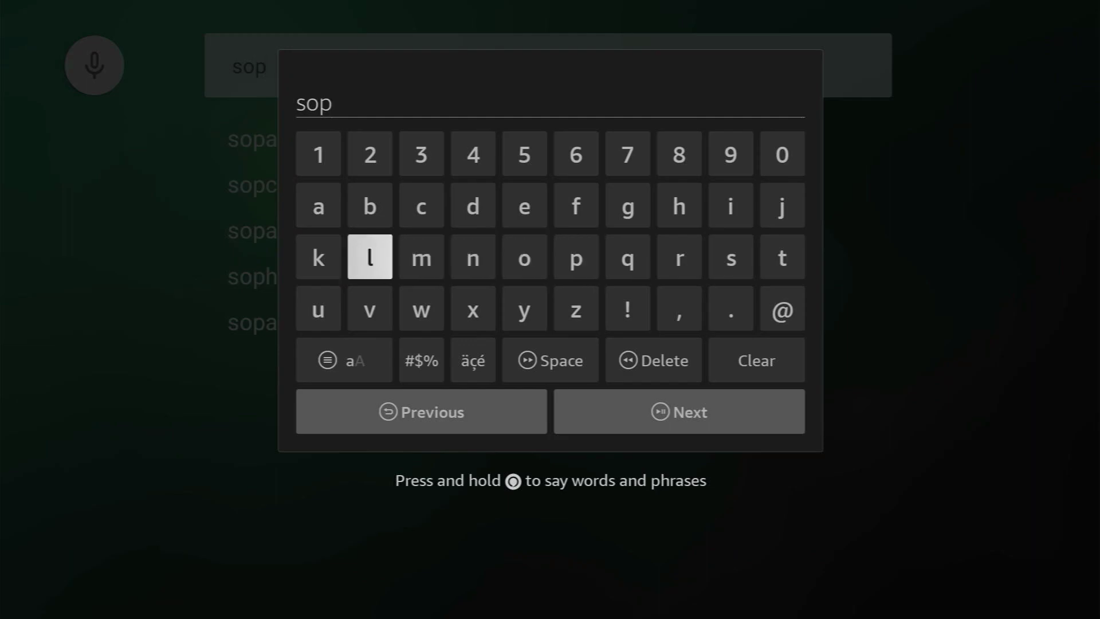
text(layer)
key(Down)
key(Down)
key(Down)
key(Return)
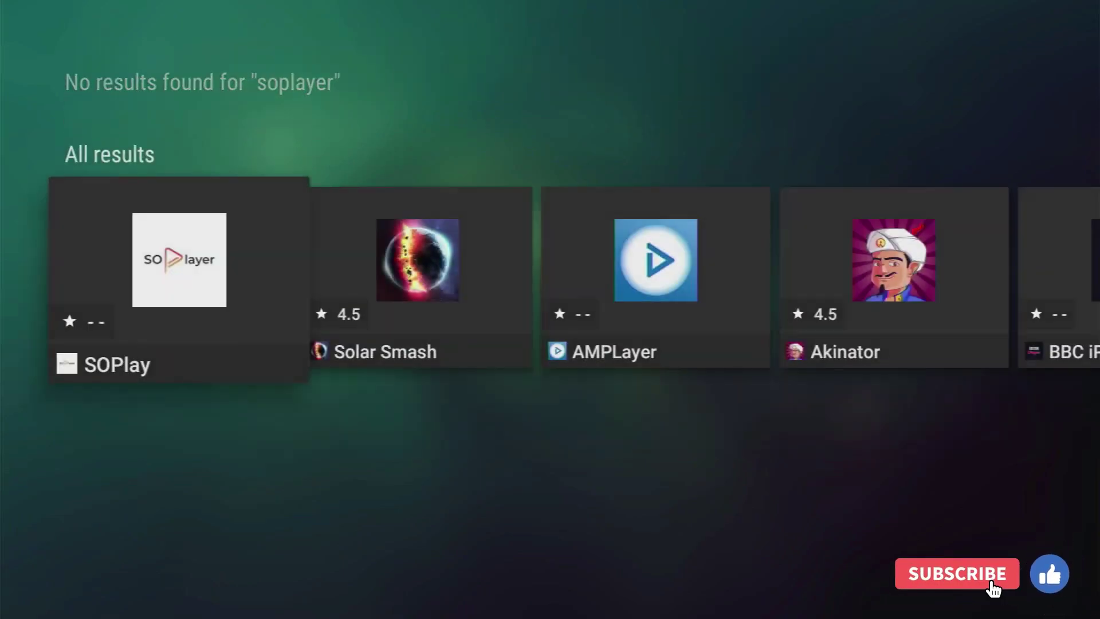
Install SOPlay version 2.9.230.618 and return to the Fire TV home screen
key(Return)
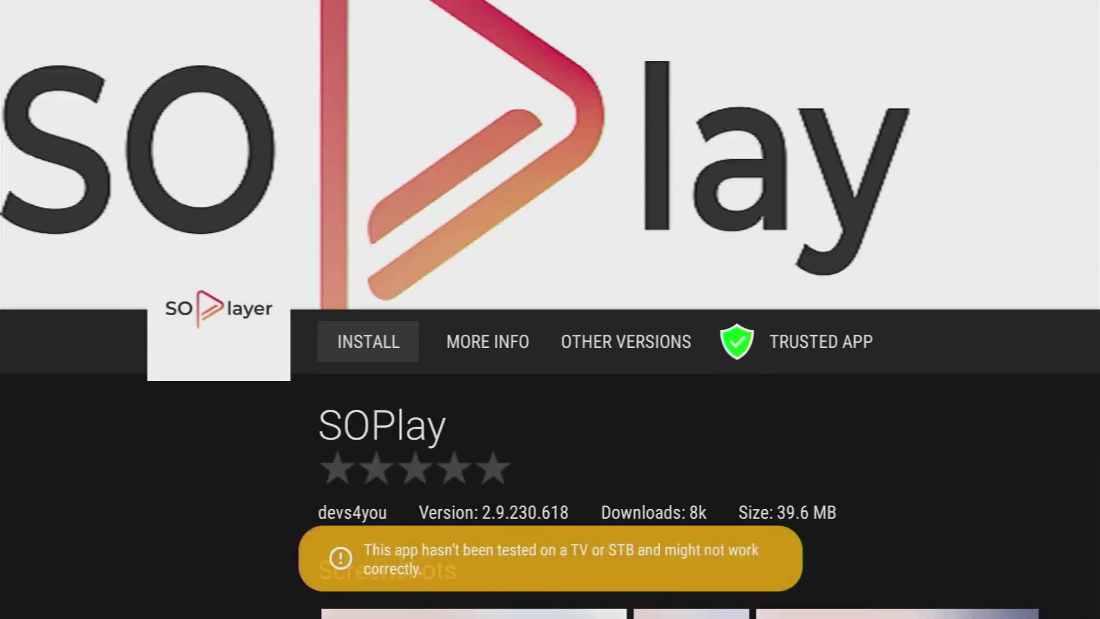
key(Return)
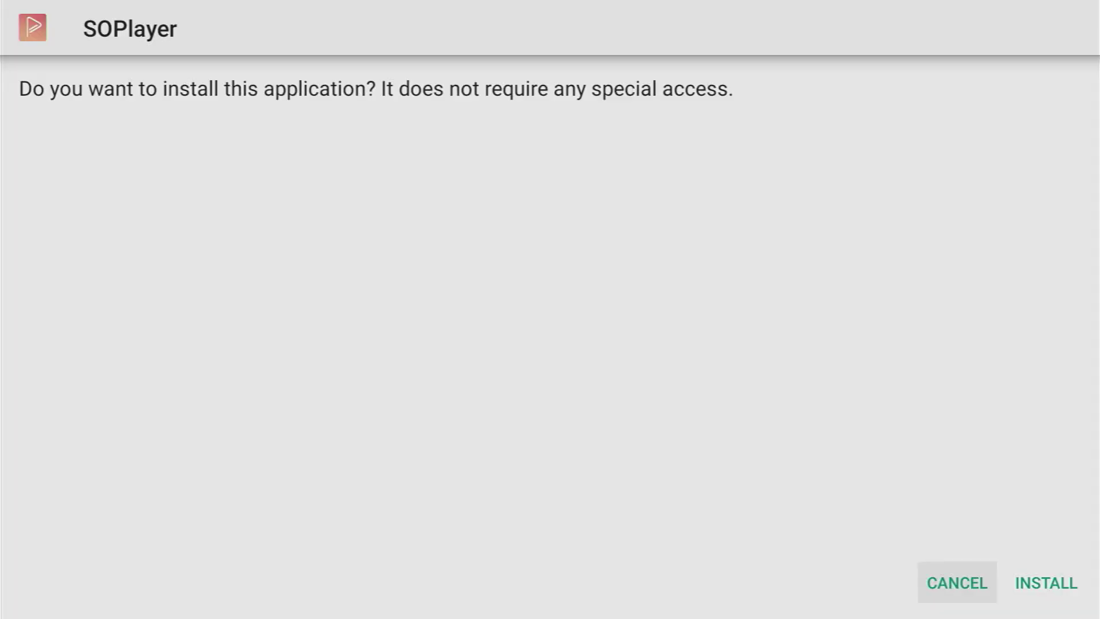
key(Right)
key(Return)
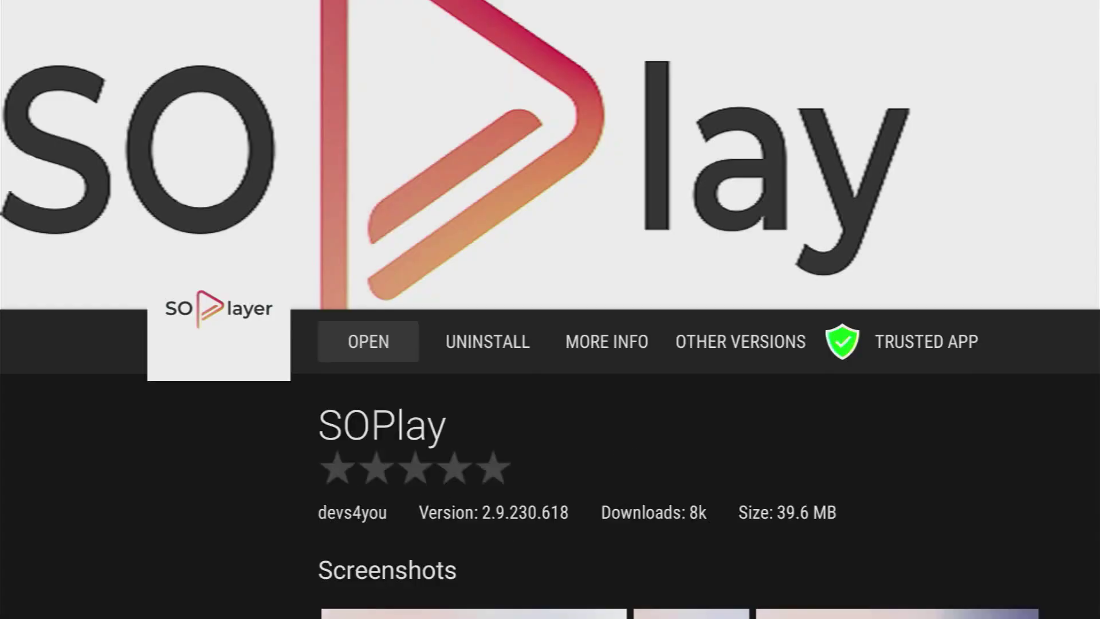
key(Home)
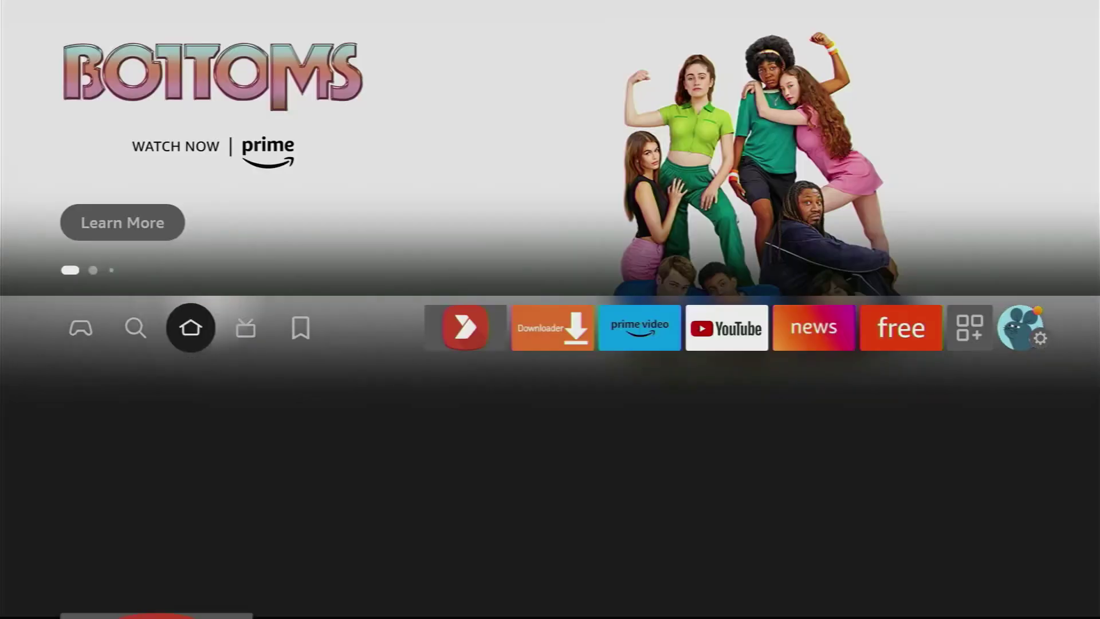
Launch NordVPN from the top row of Your Apps & Channels
key(Right)
key(Right)
key(Right)
key(Right)
key(Right)
key(Right)
key(Right)
key(Right)
key(Right)
key(Return)
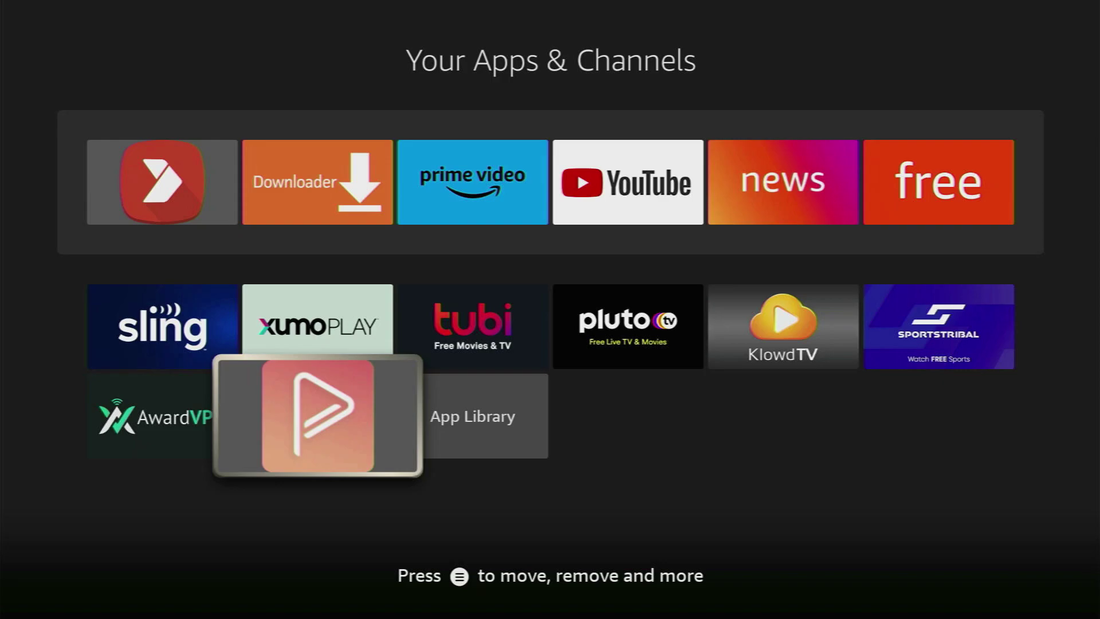
key(Up)
key(Up)
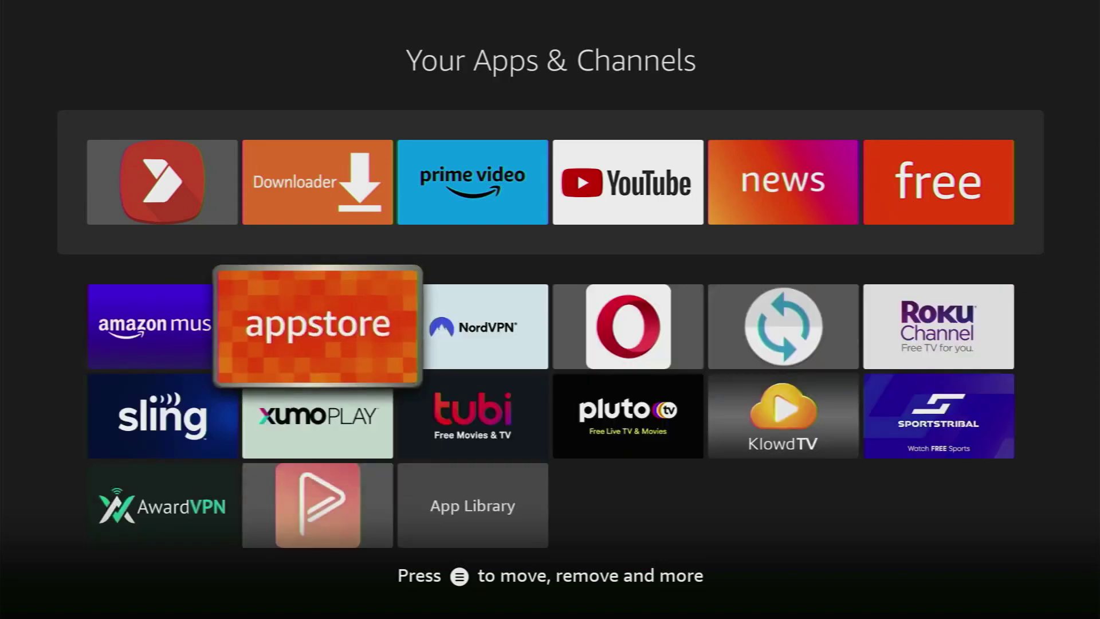
key(Right)
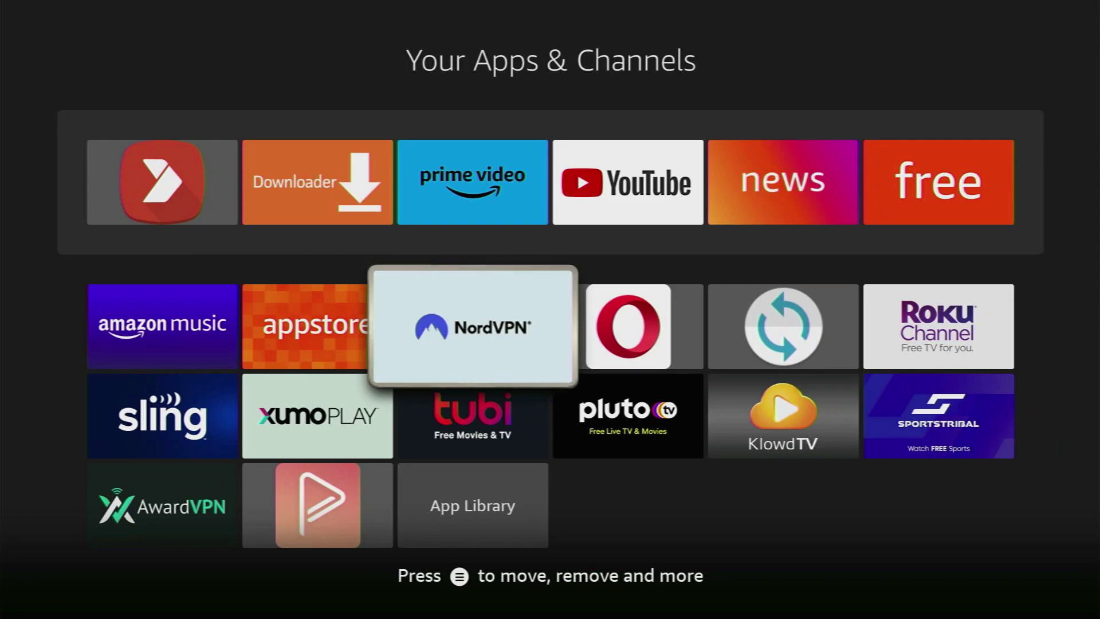
key(Return)
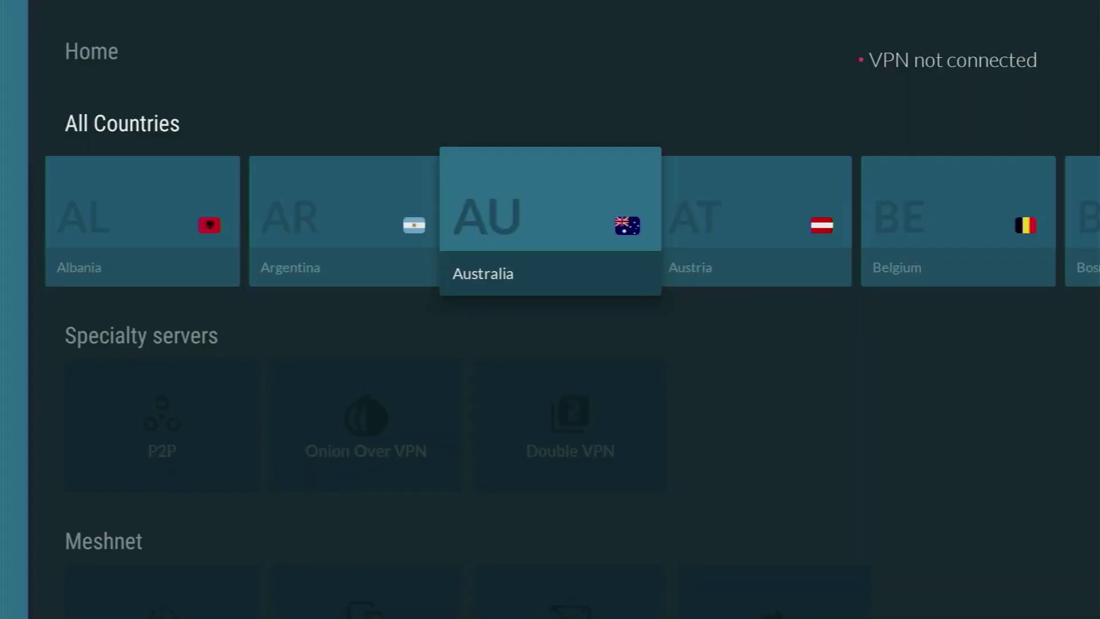
Connect NordVPN to the Austria (AT) server #94 from the All Countries list
key(Right)
key(Right)
key(Left)
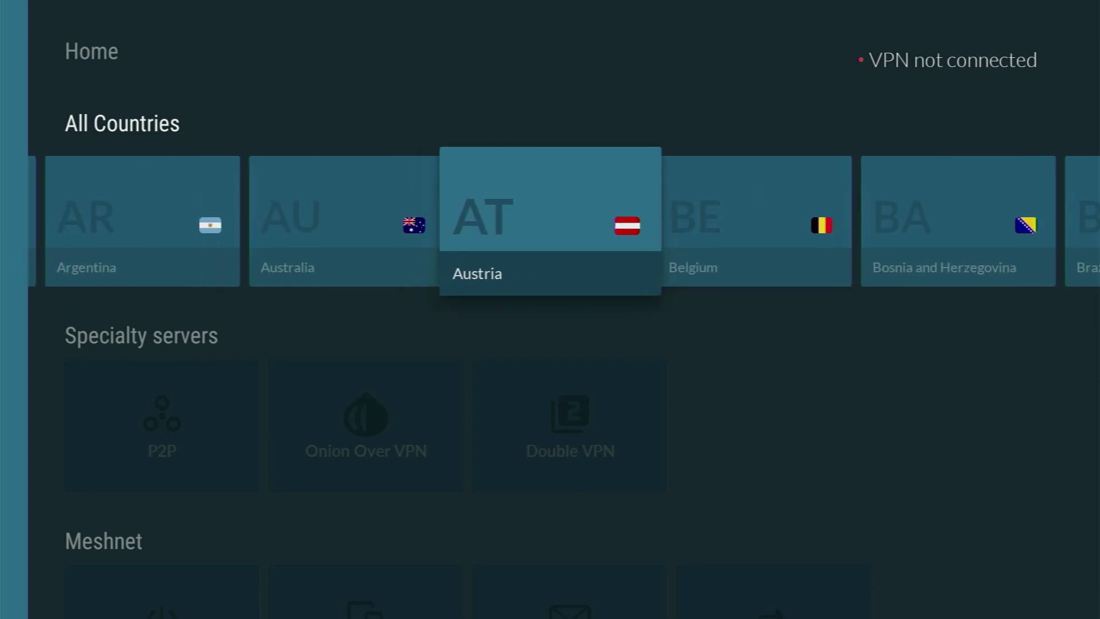
key(Return)
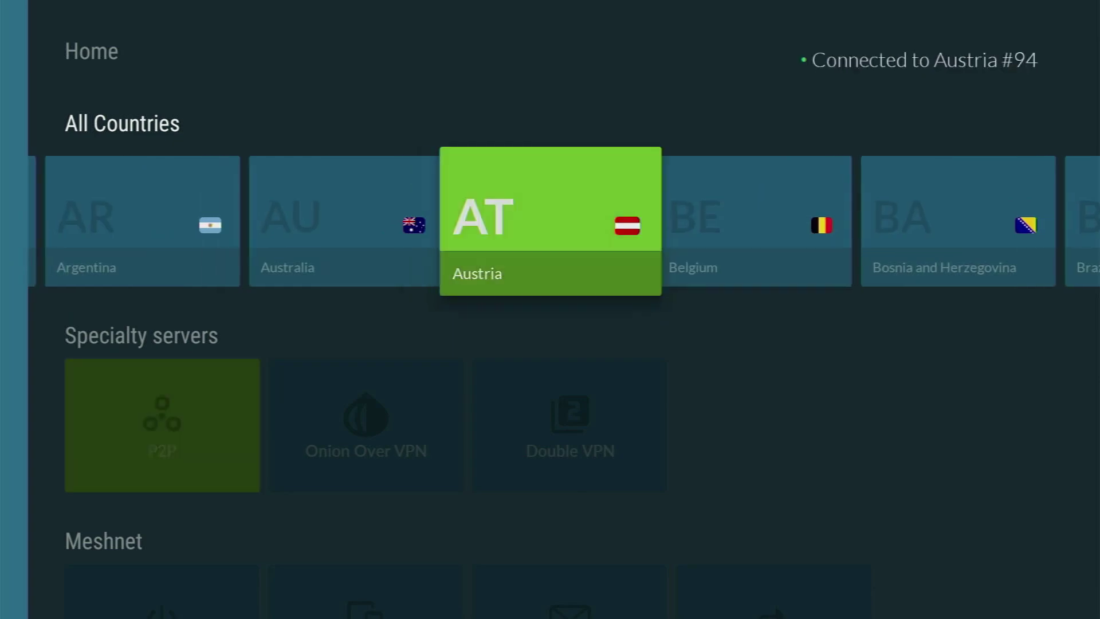